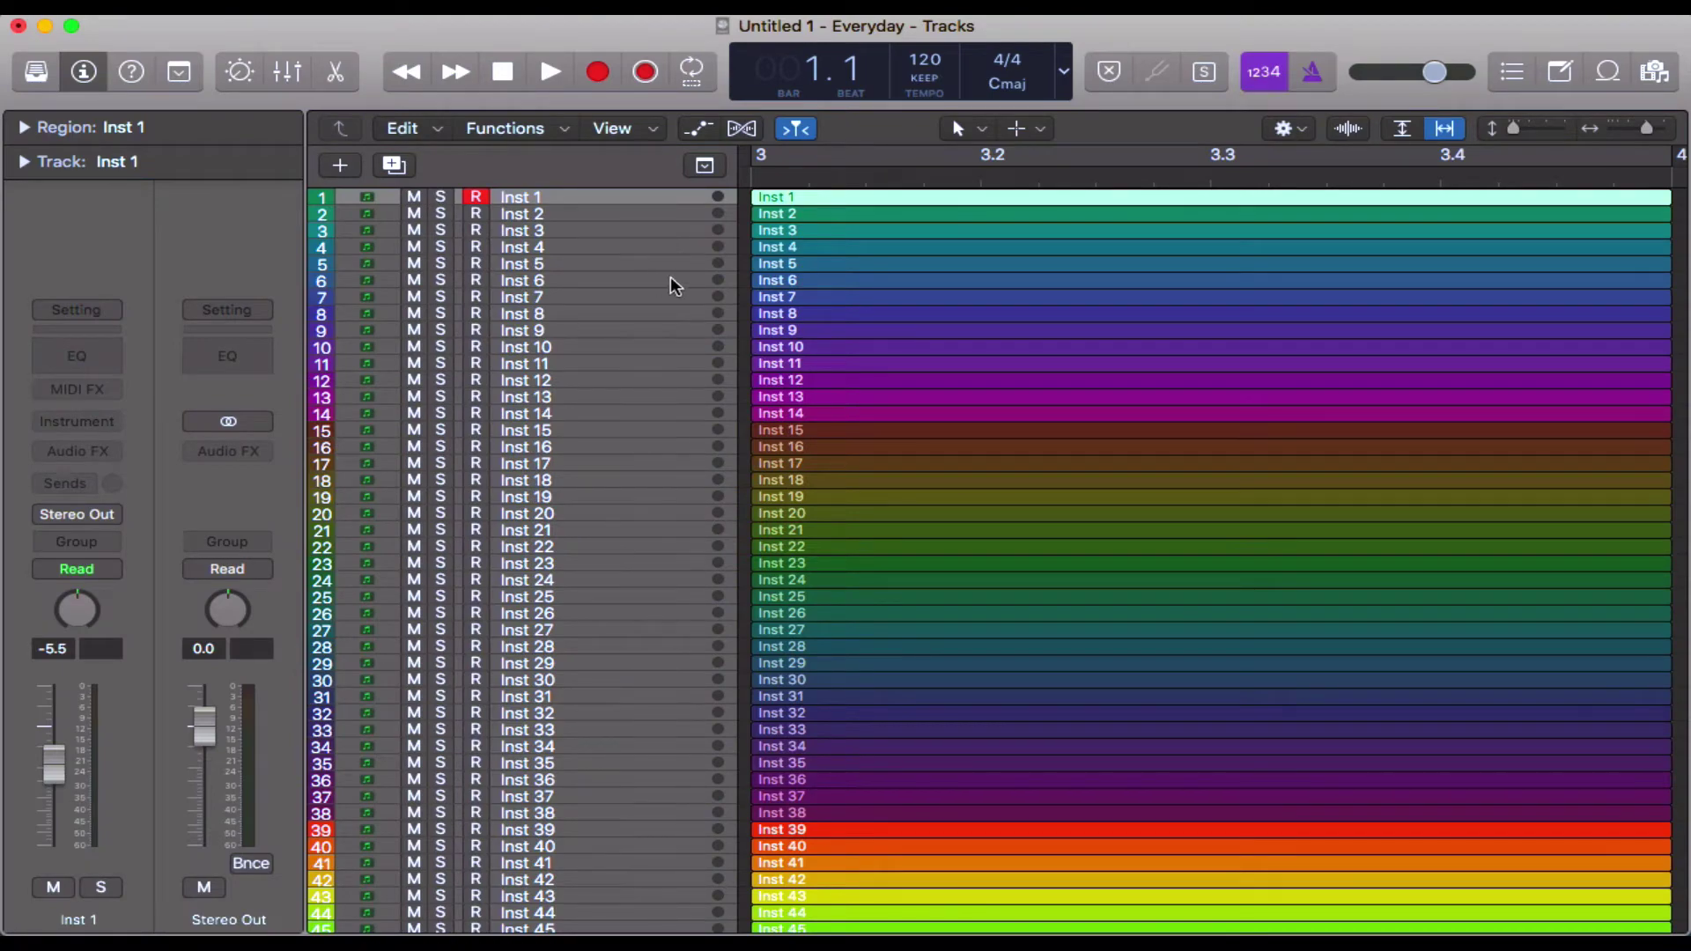
# Rename track 1 to 'Piano'
pyautogui.scroll(-5, 1085, 450)
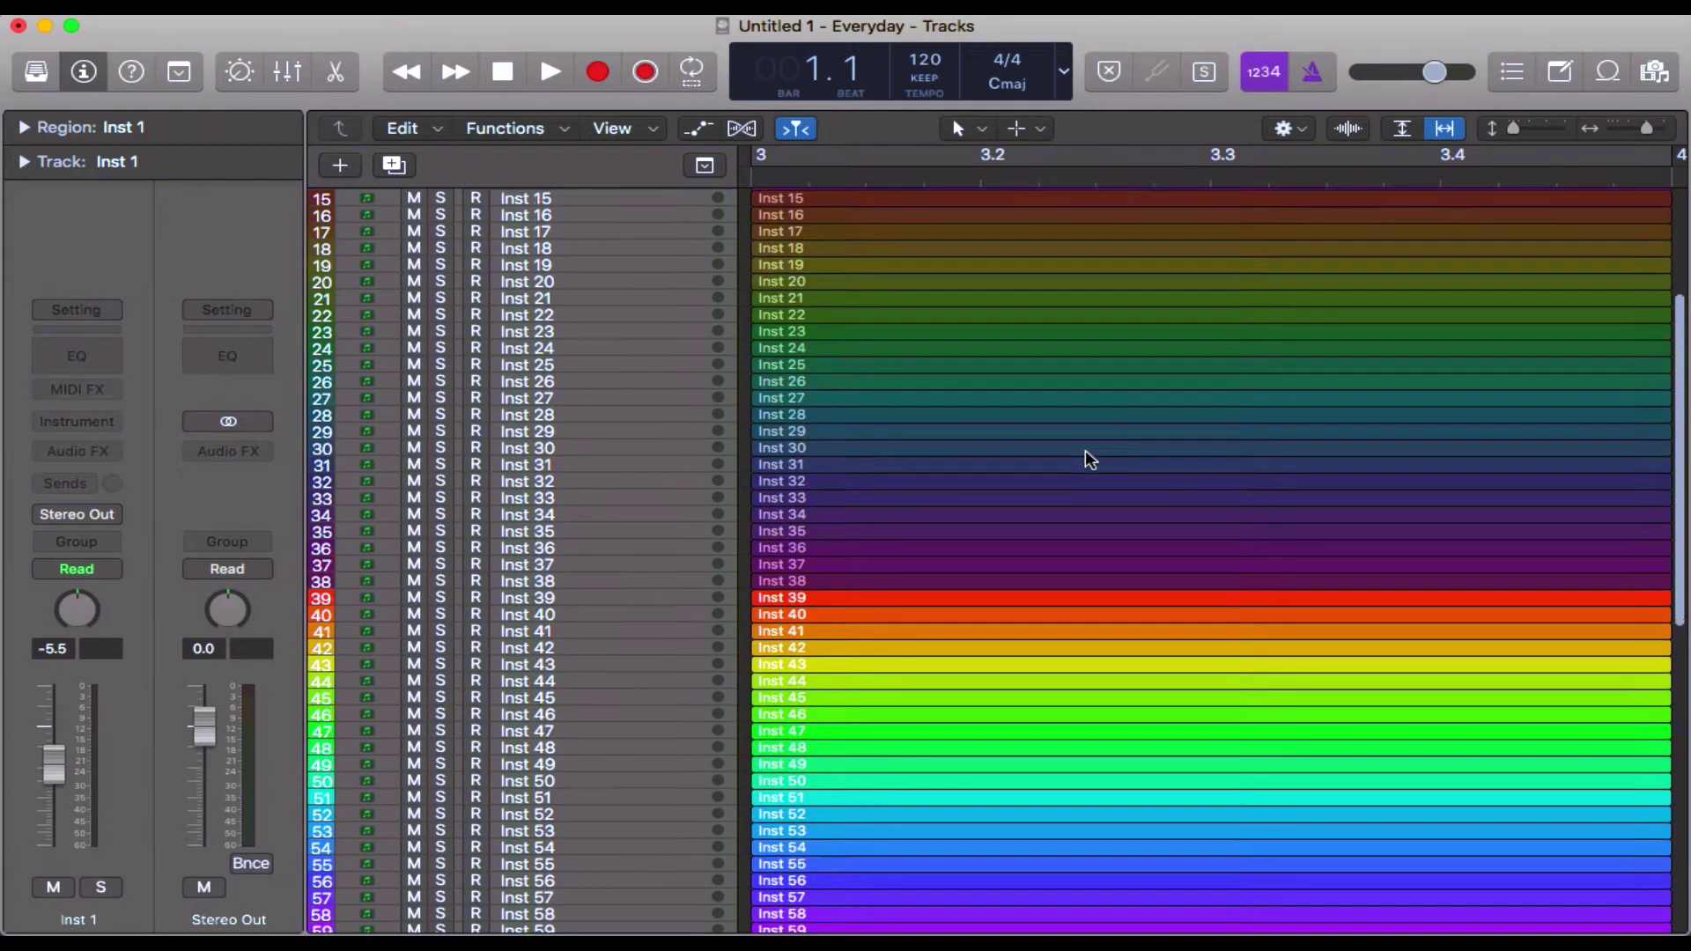
pyautogui.scroll(-15, 1085, 449)
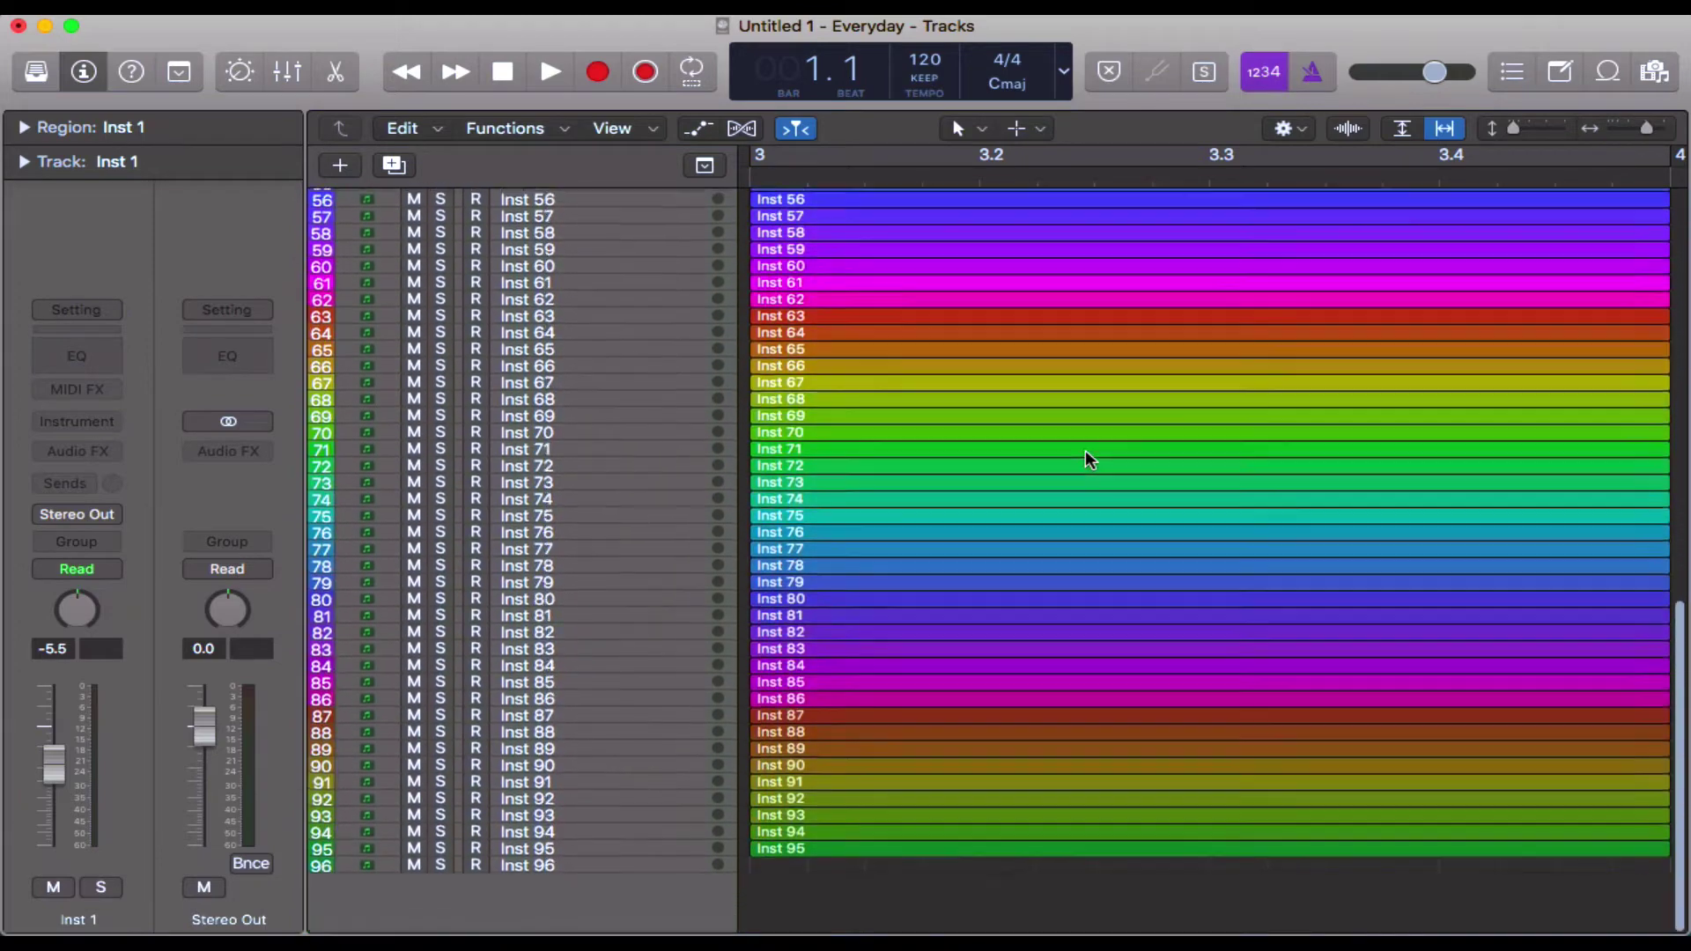
pyautogui.scroll(20, 1085, 449)
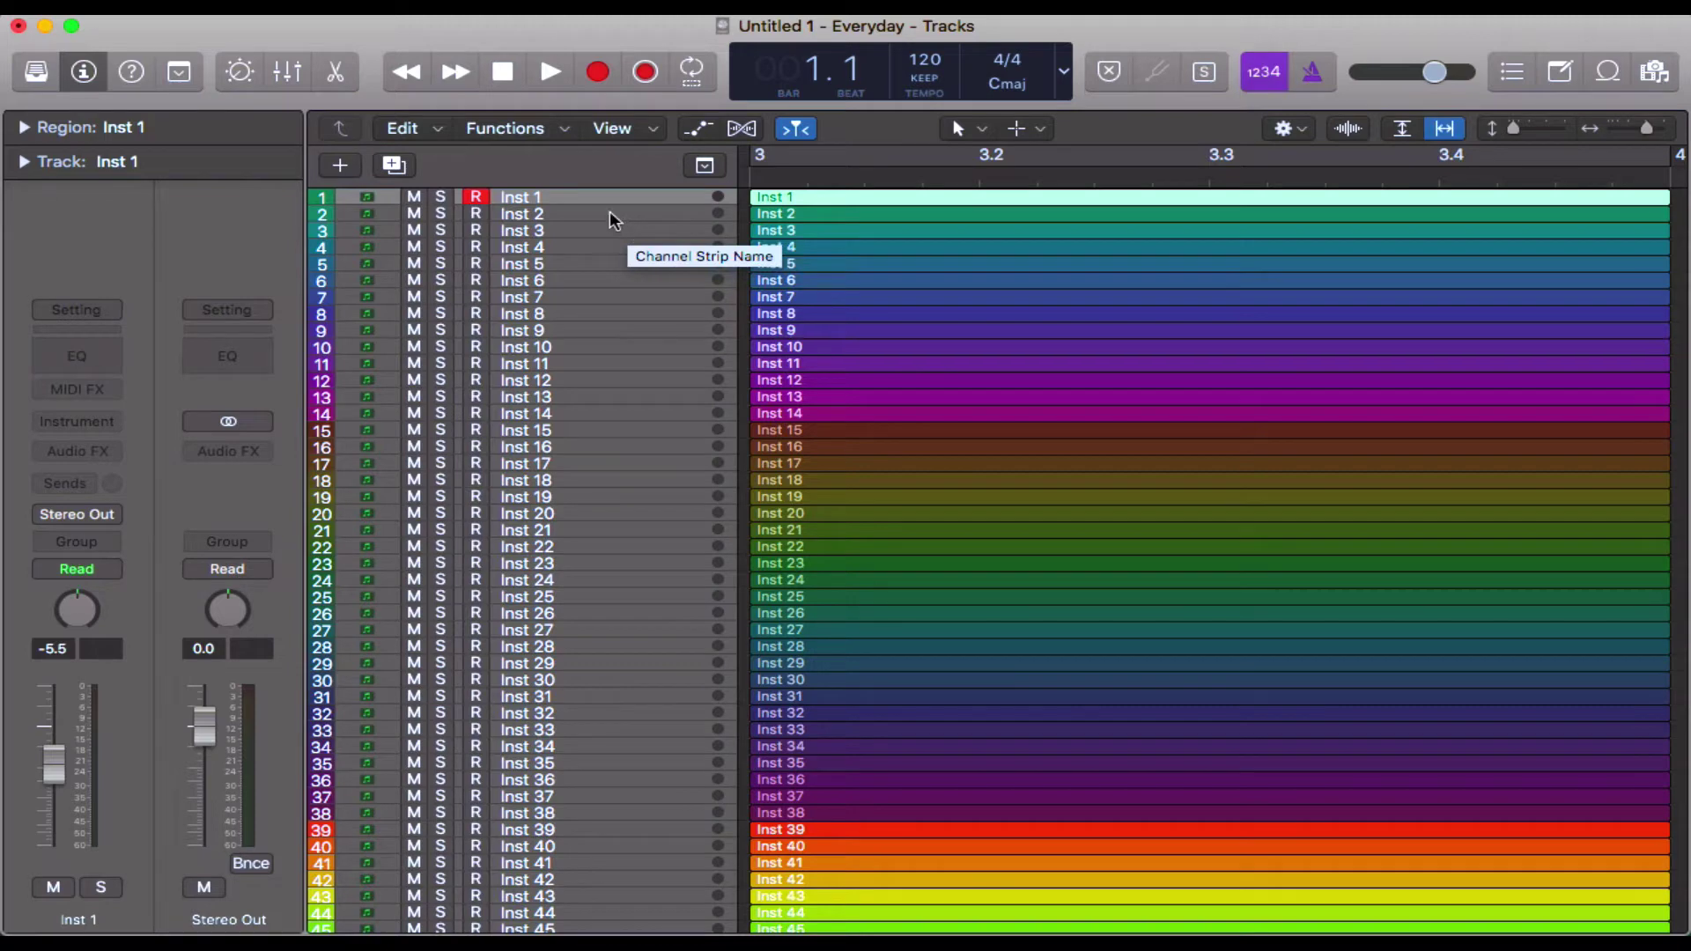
pyautogui.doubleClick(527, 198)
pyautogui.write('PI')
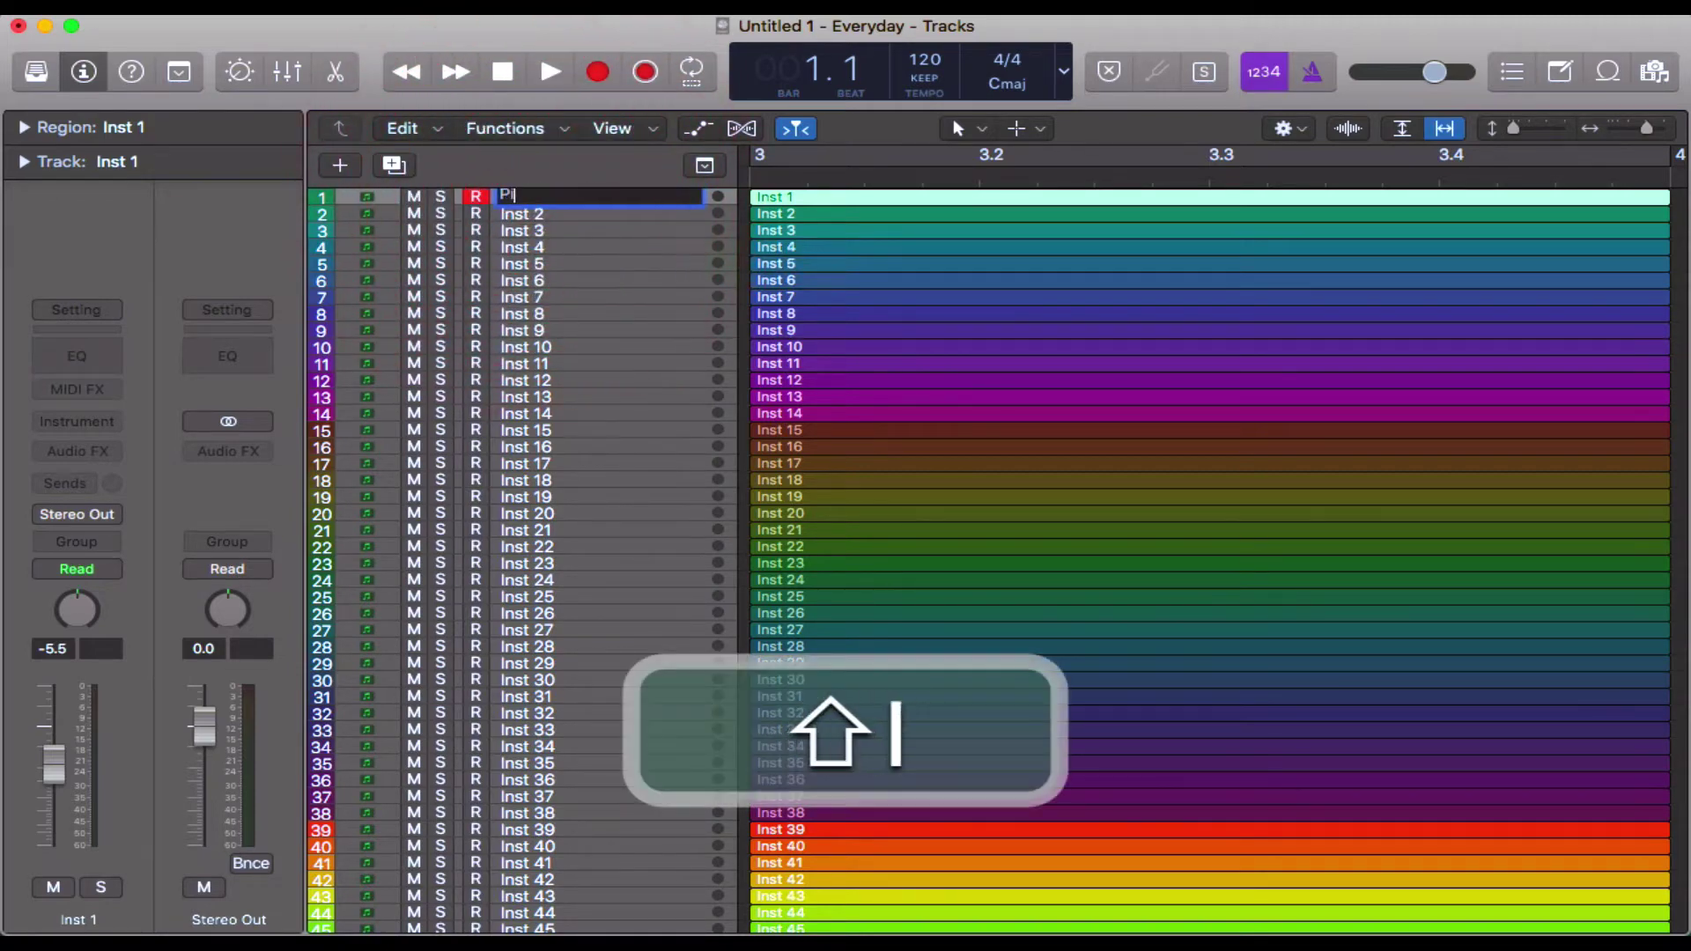
pyautogui.write('ano')
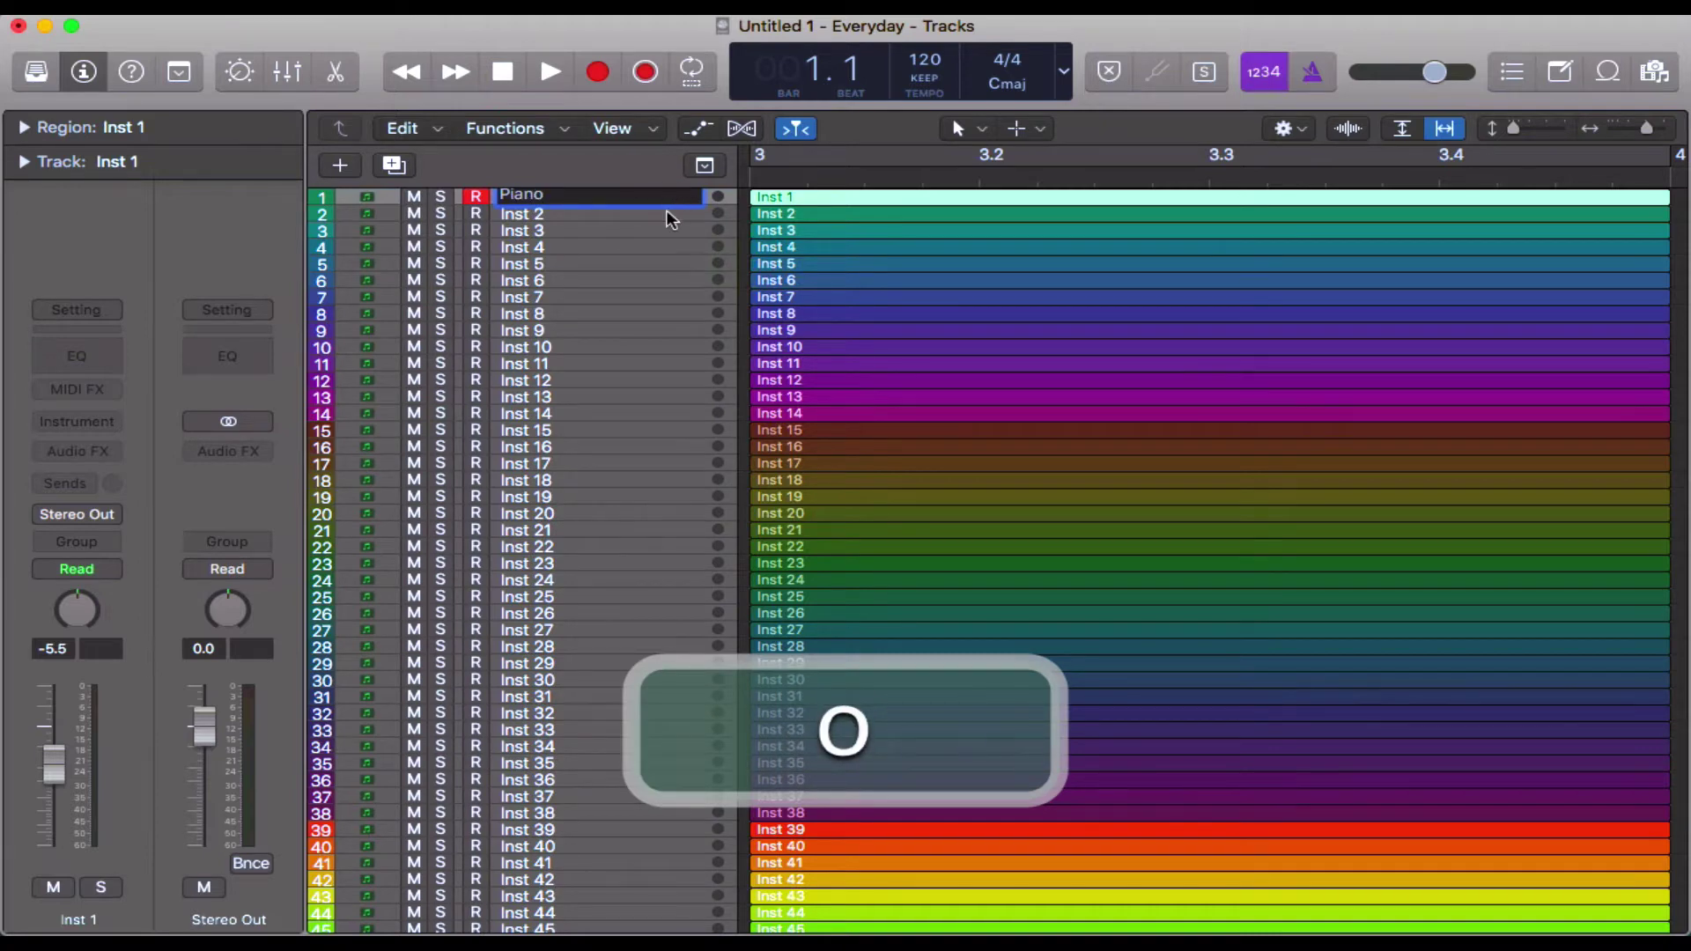
pyautogui.click(666, 216)
# Enlarge the track rows, then shrink them so about 26 tracks fit on screen
pyautogui.click(631, 192)
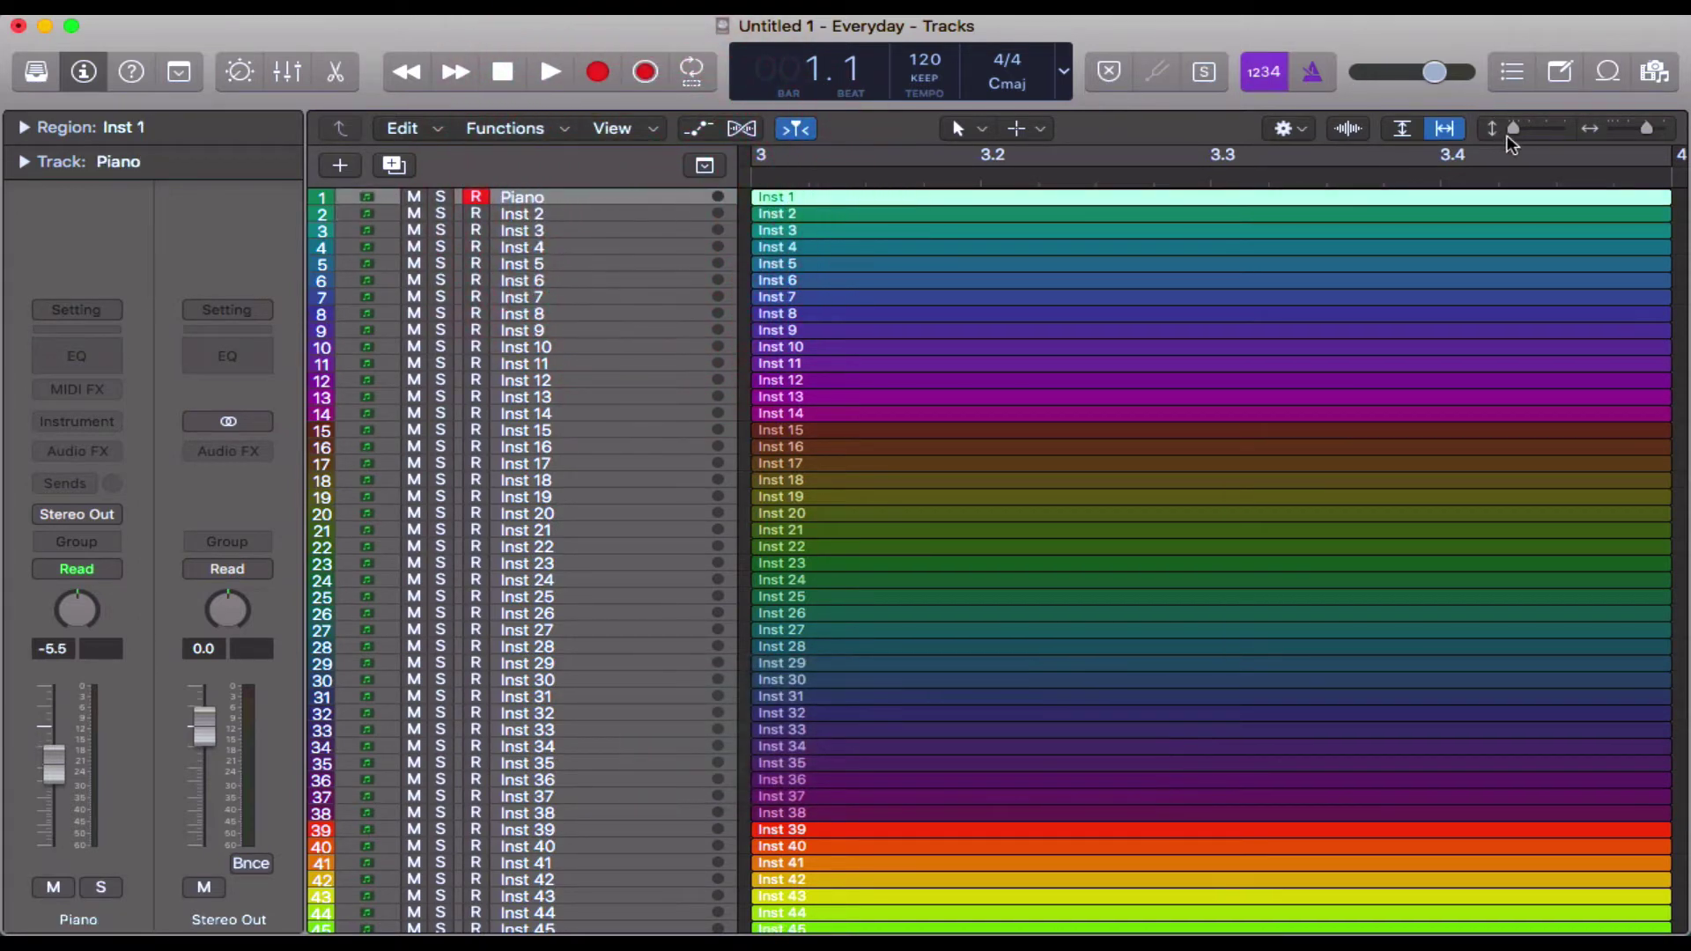
pyautogui.moveTo(1513, 129); pyautogui.dragTo(1546, 134)
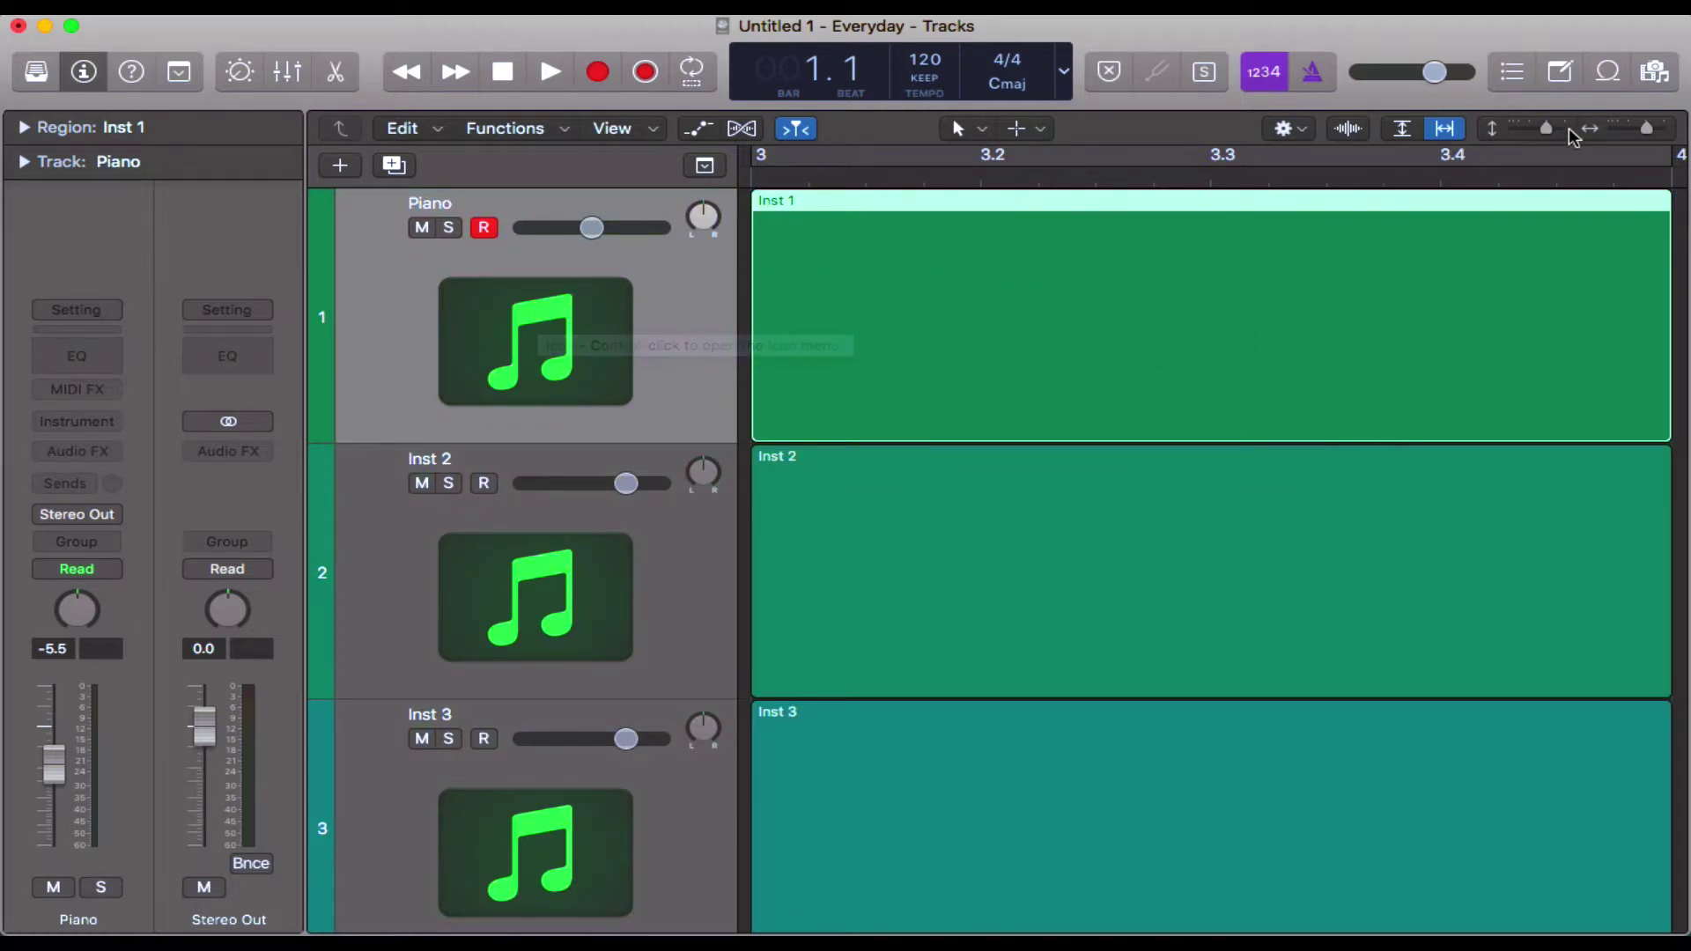
pyautogui.moveTo(1545, 129); pyautogui.dragTo(1521, 128)
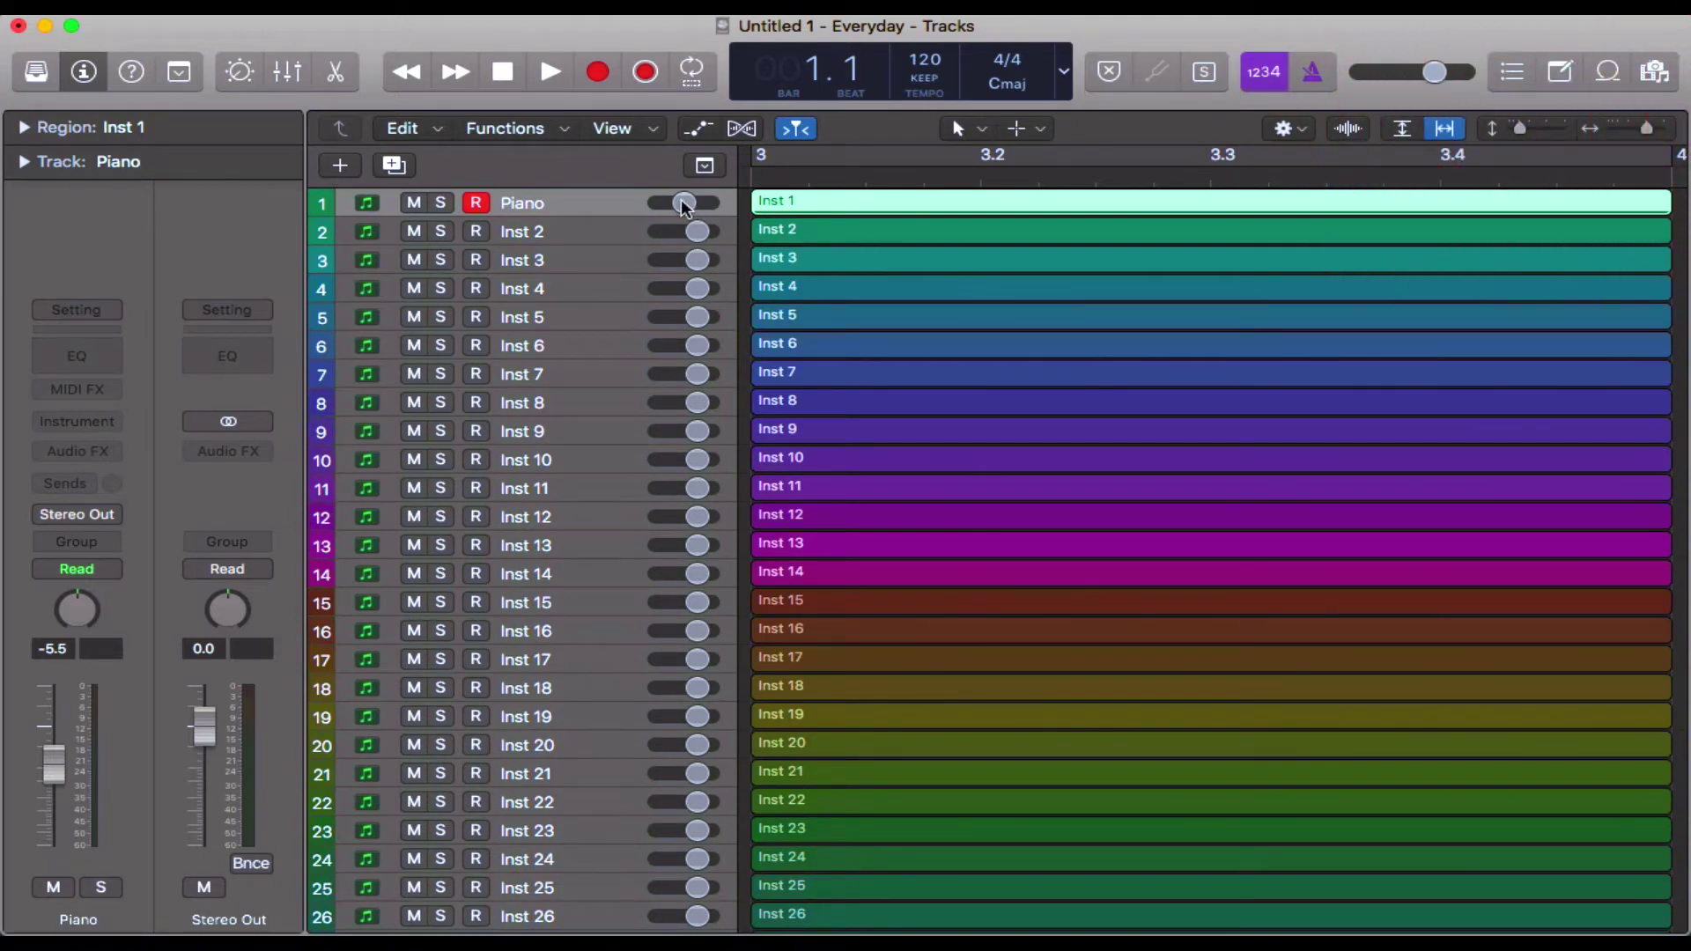
# Set Piano's volume to -8.6 dB, place the playhead at bar 3 beat 2, and select Inst 2
pyautogui.moveTo(684, 204); pyautogui.dragTo(657, 197)
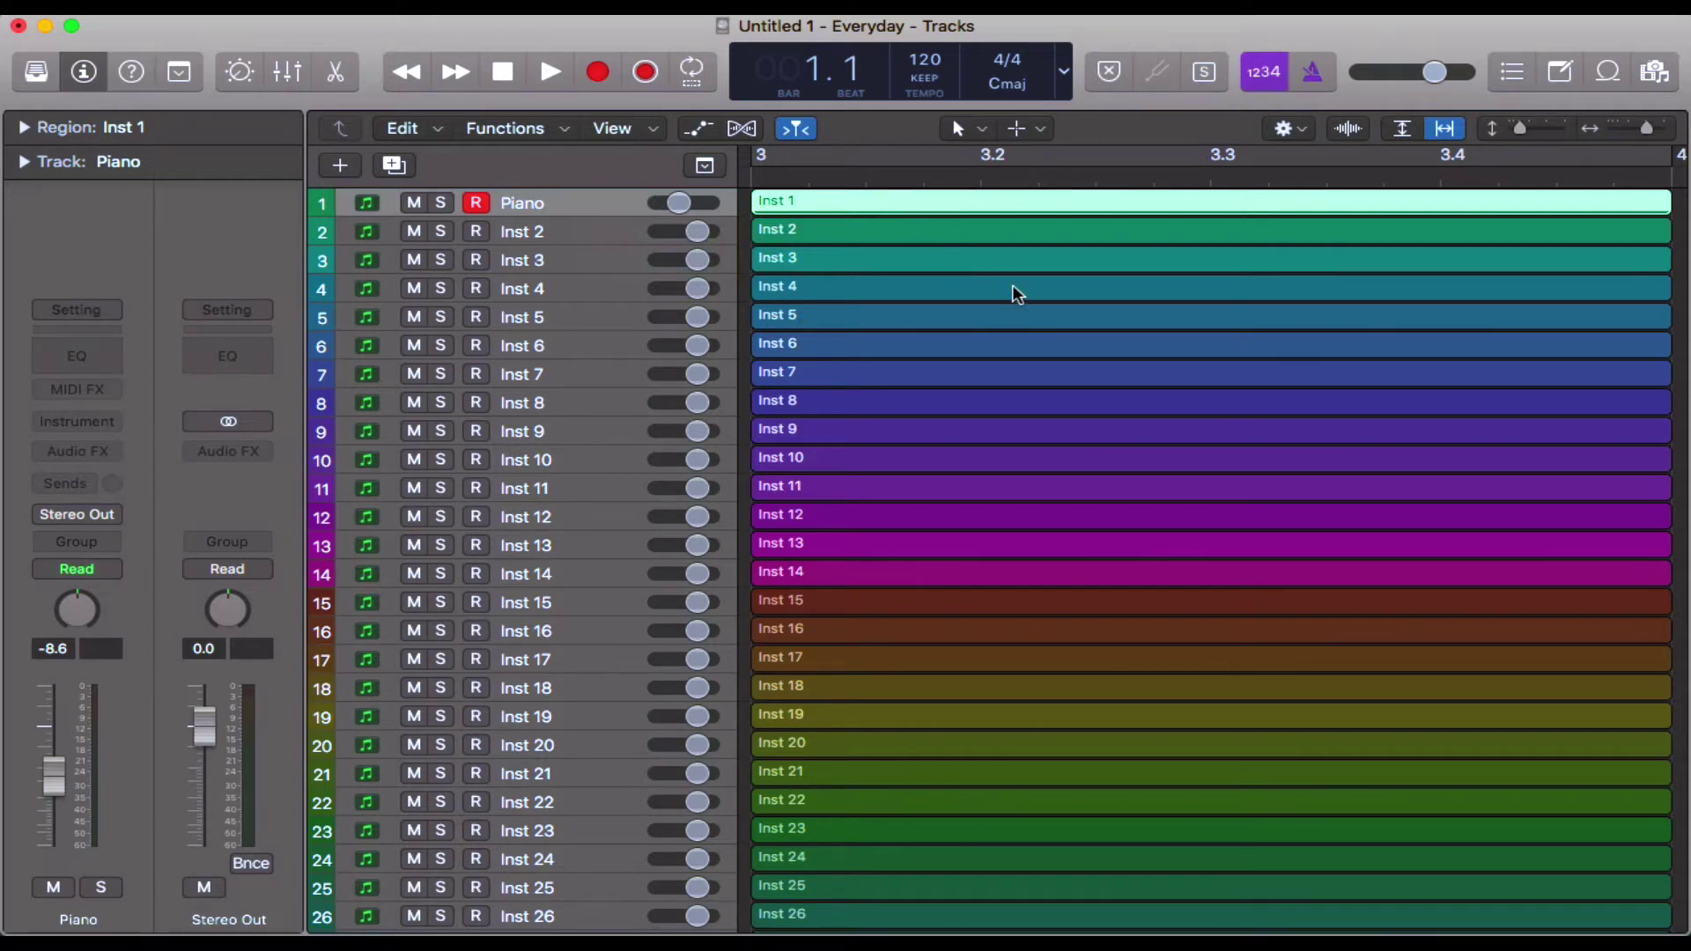
pyautogui.click(984, 313)
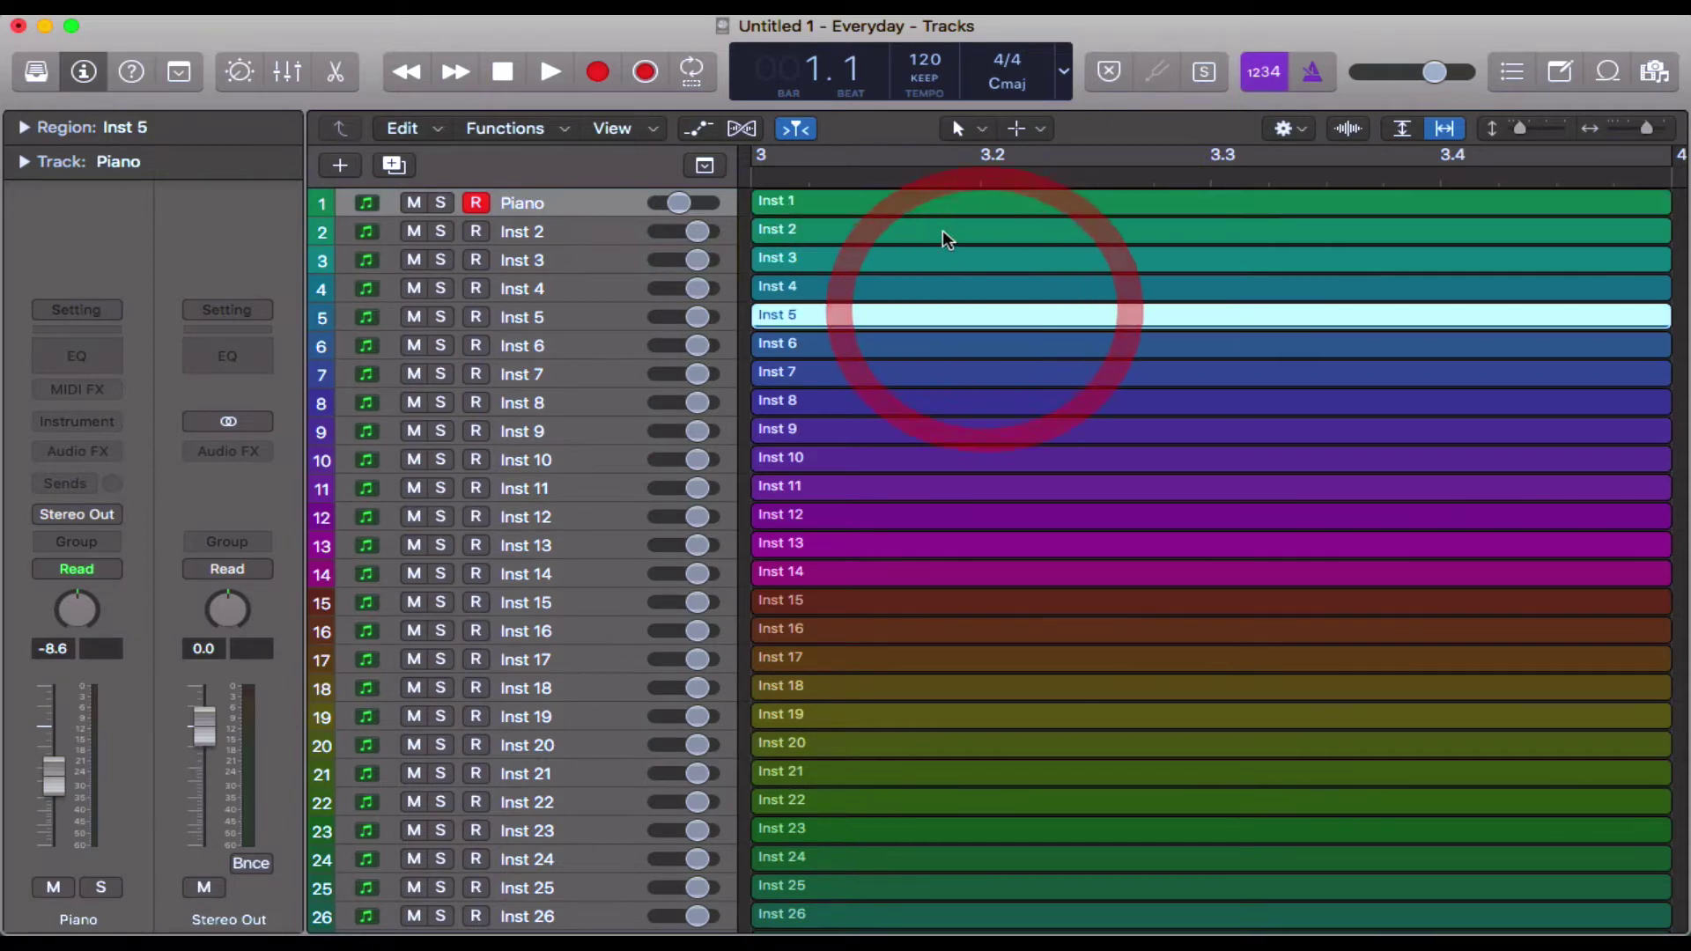
pyautogui.click(962, 200)
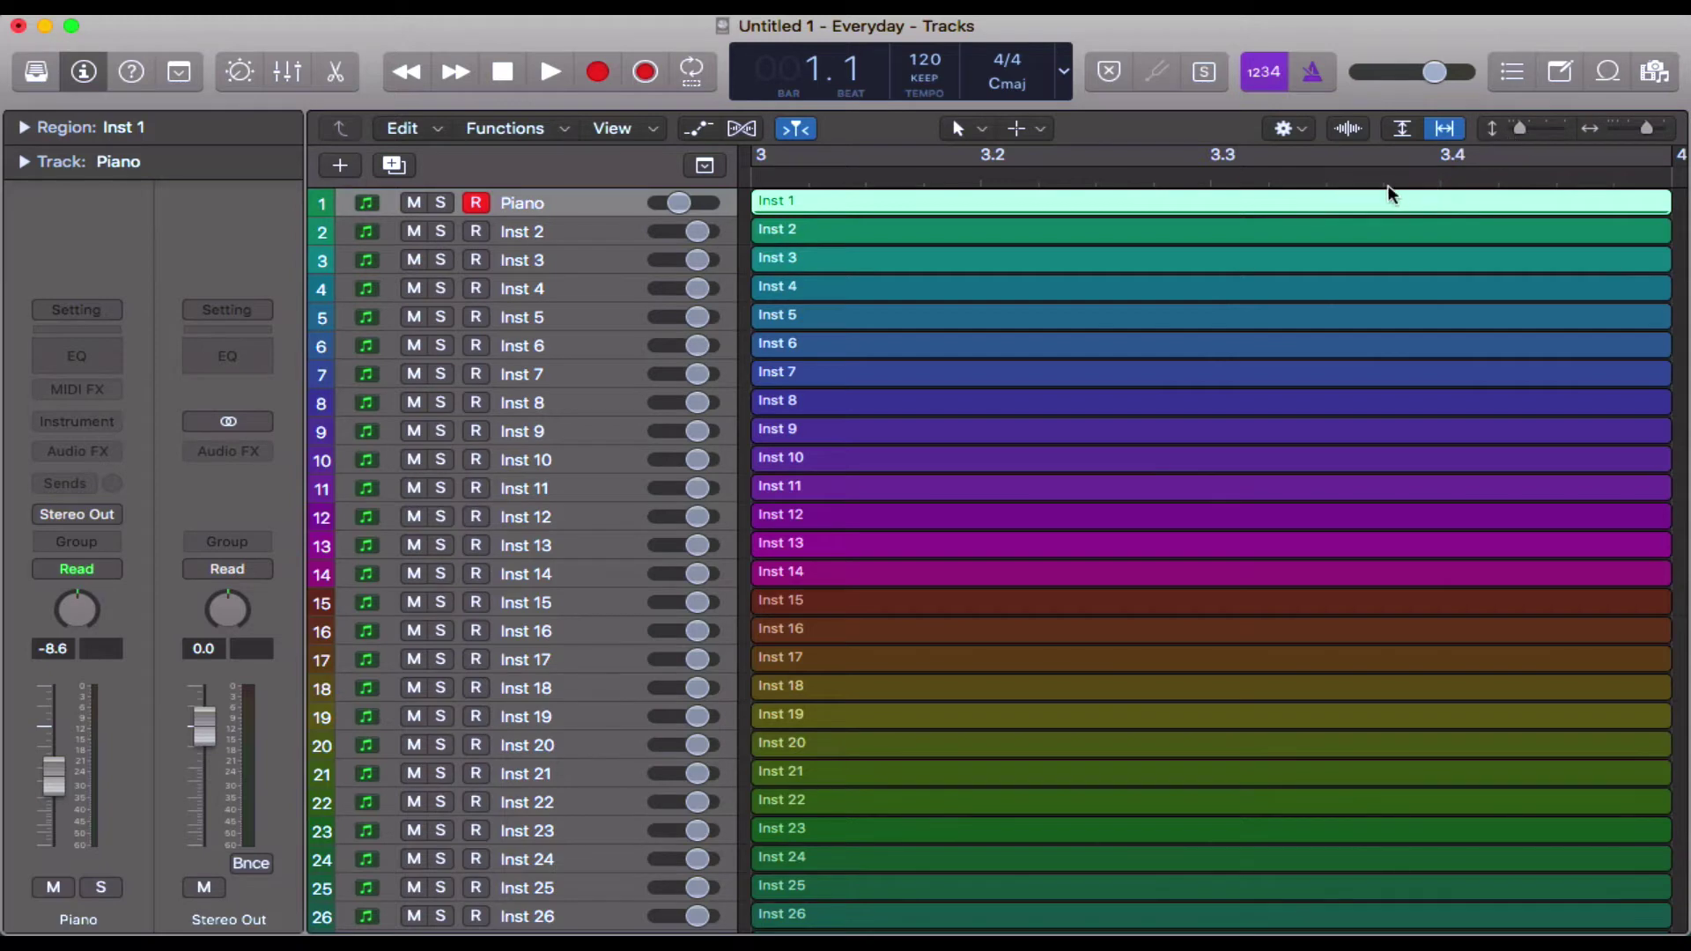
pyautogui.click(1095, 175)
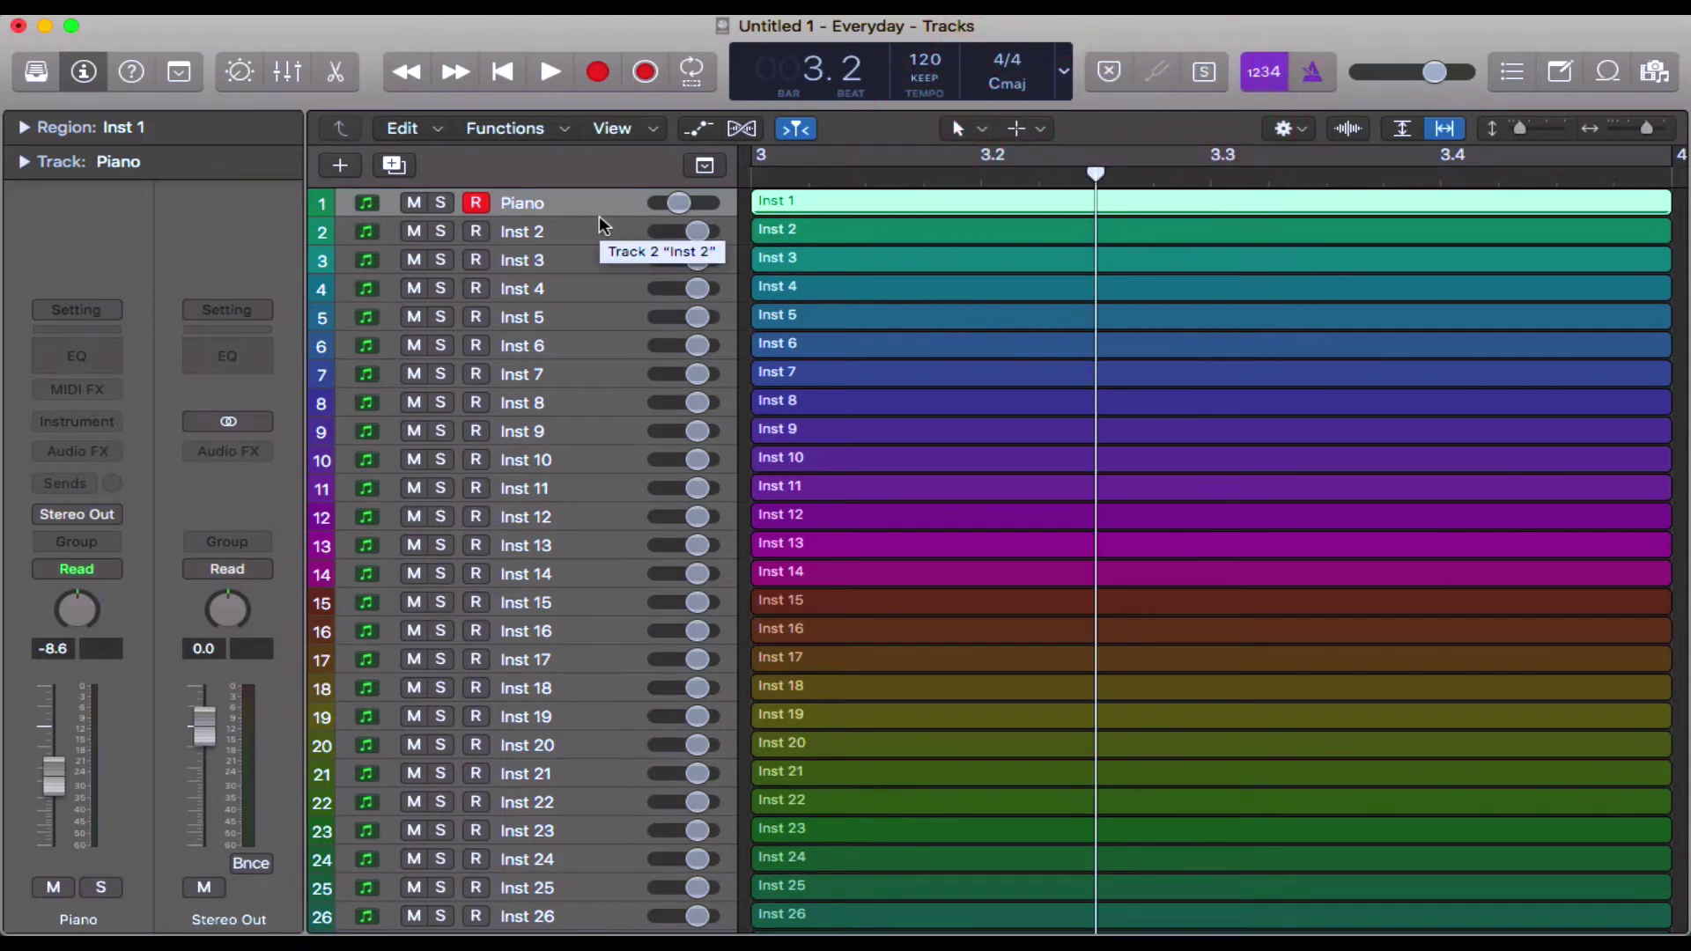
pyautogui.click(573, 231)
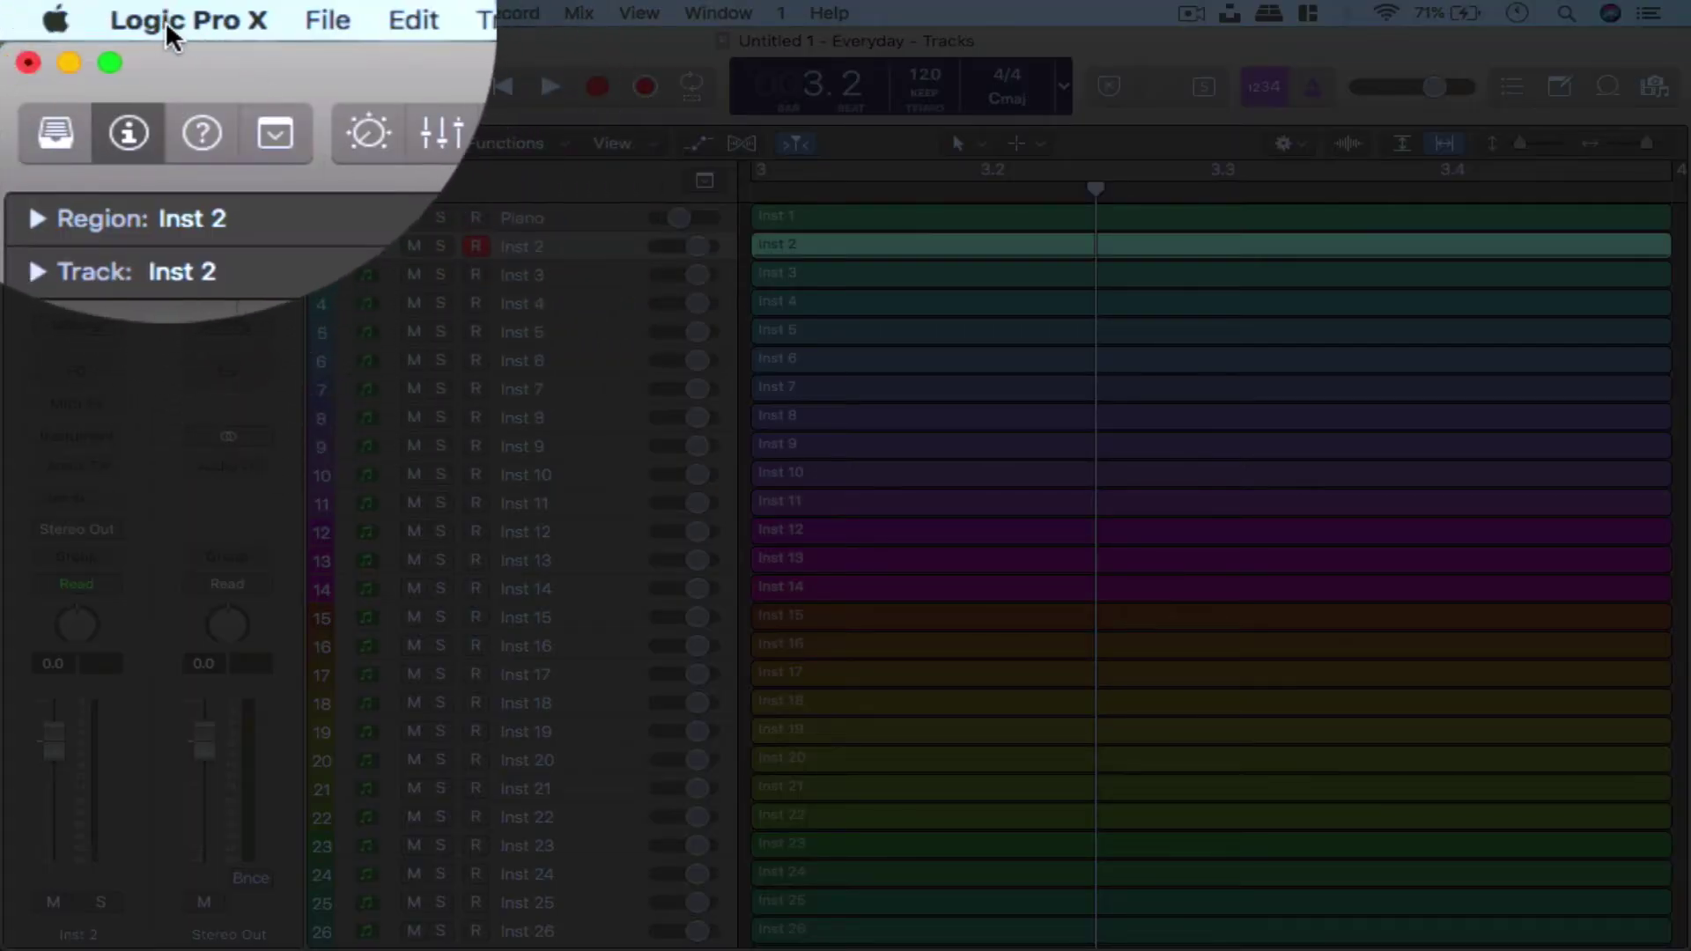
# Open Logic Pro X's Display preferences on the Tracks settings
pyautogui.click(166, 21)
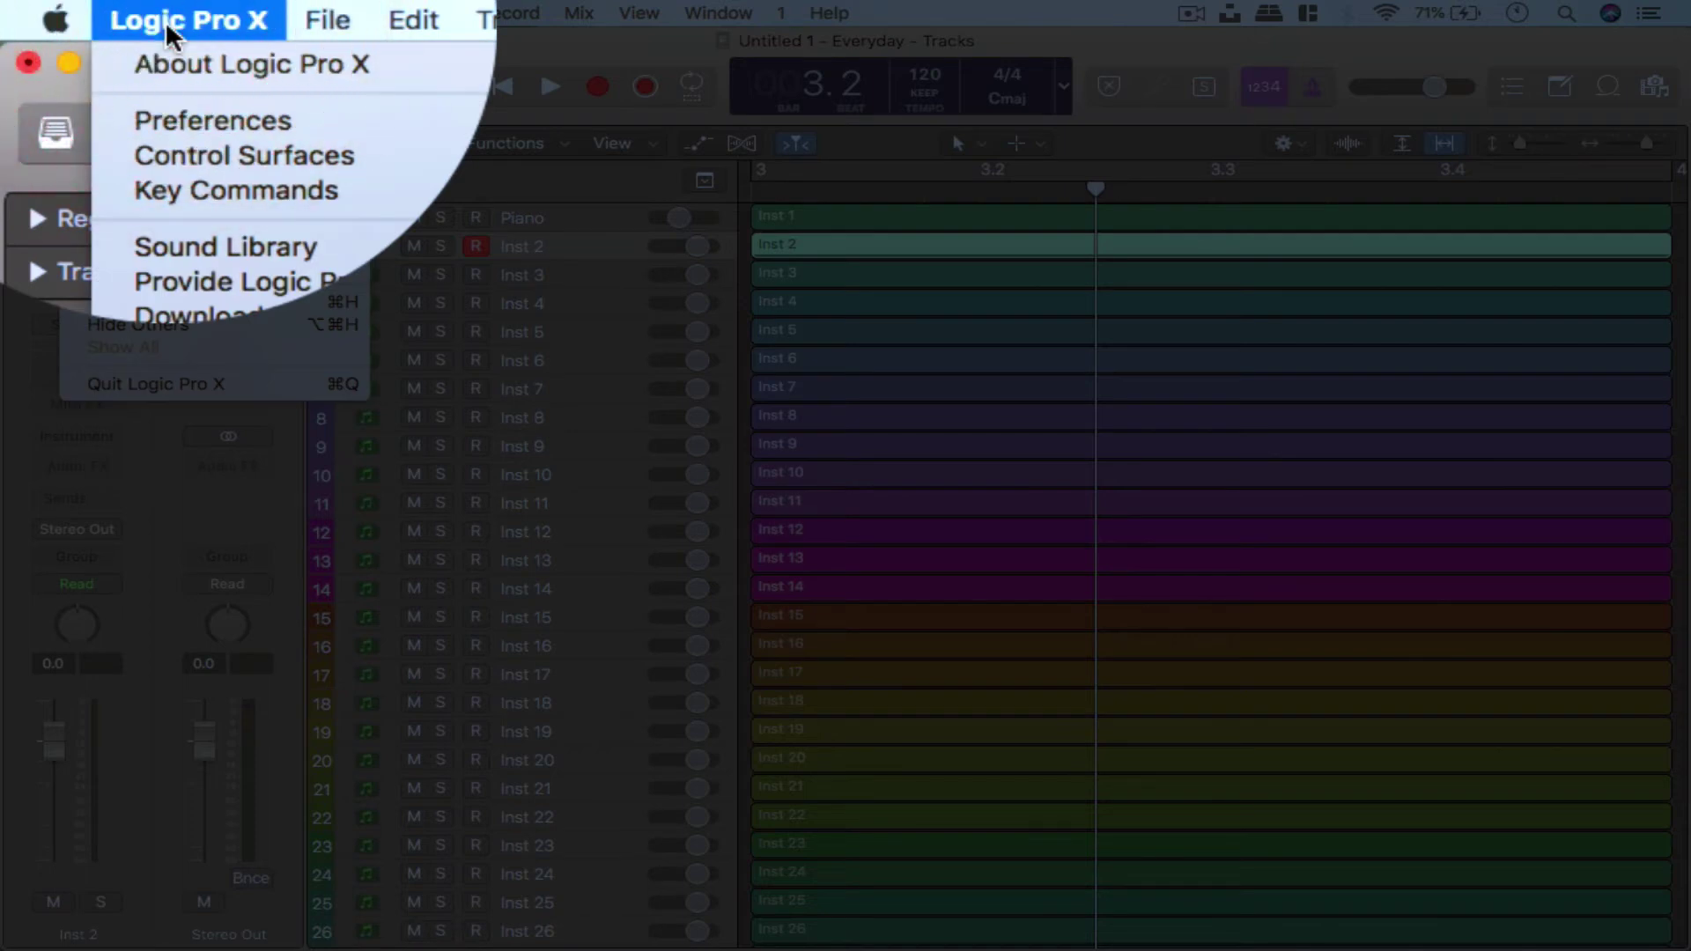
pyautogui.moveTo(265, 121)
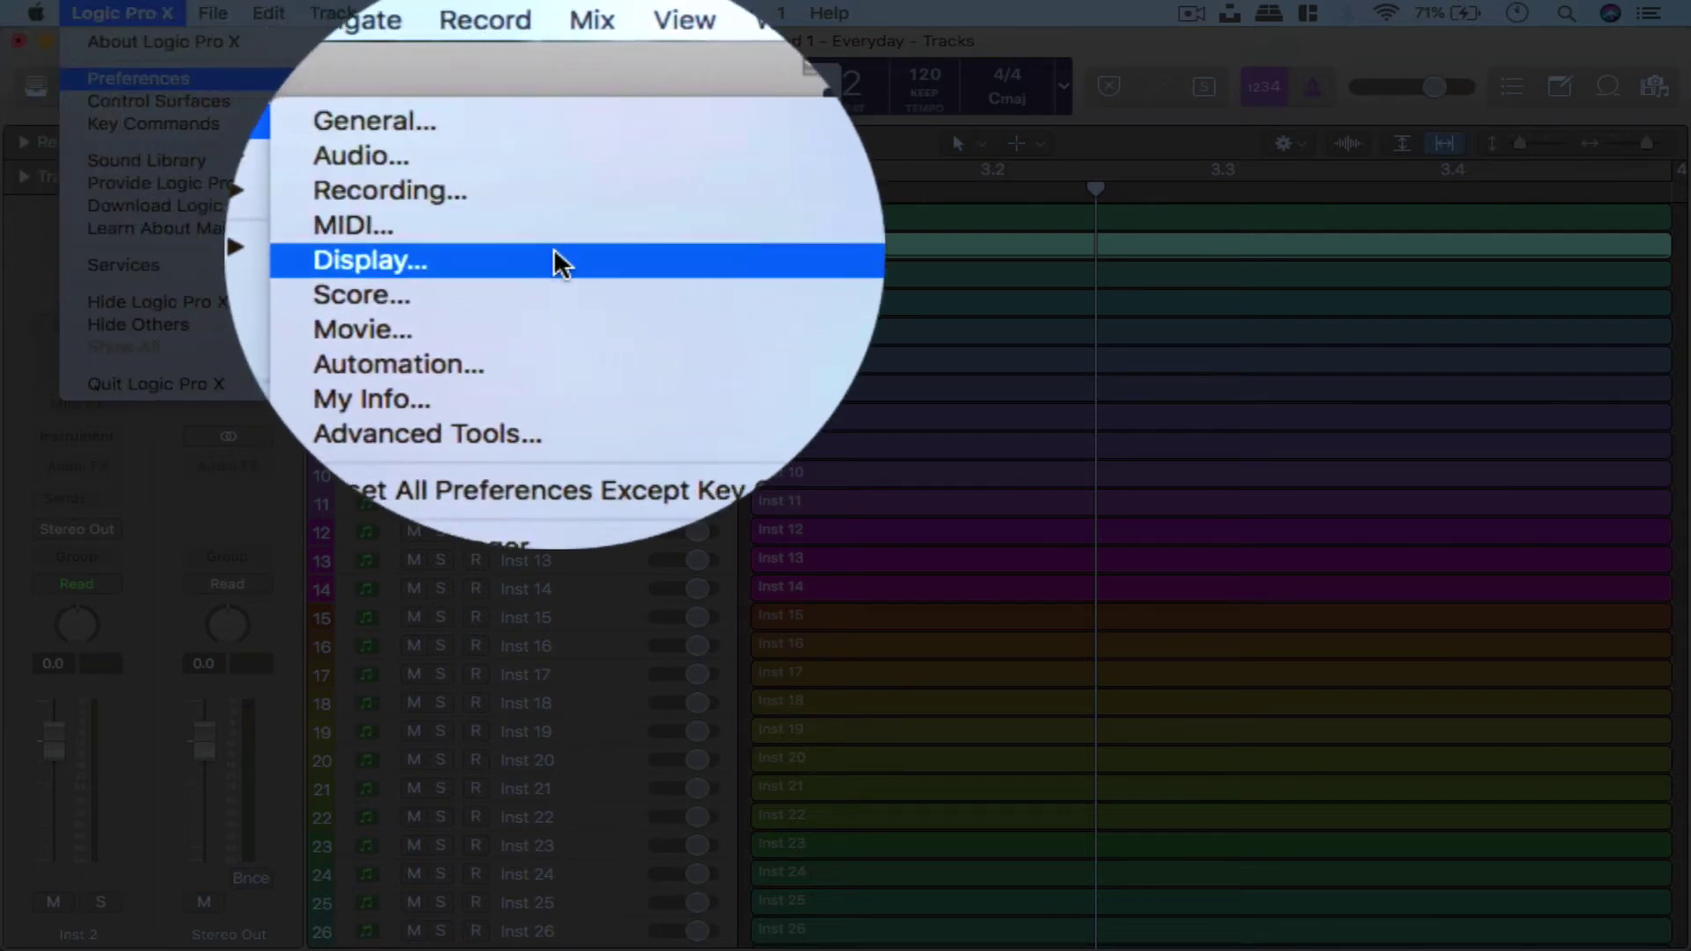
pyautogui.click(555, 251)
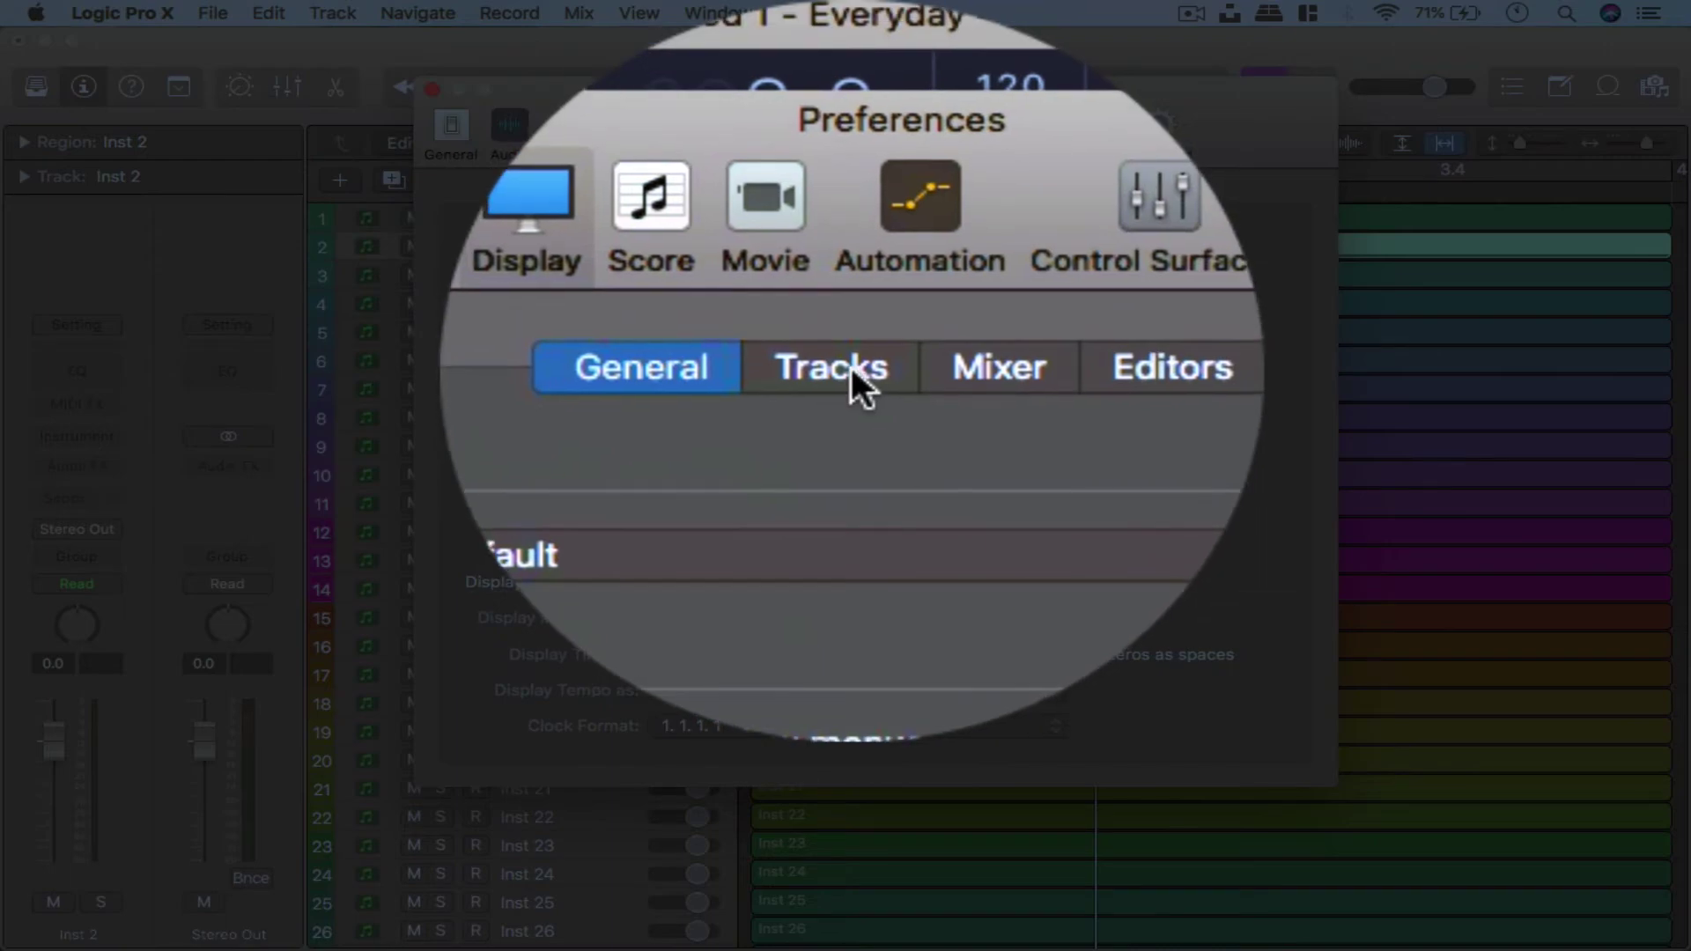
pyautogui.click(851, 205)
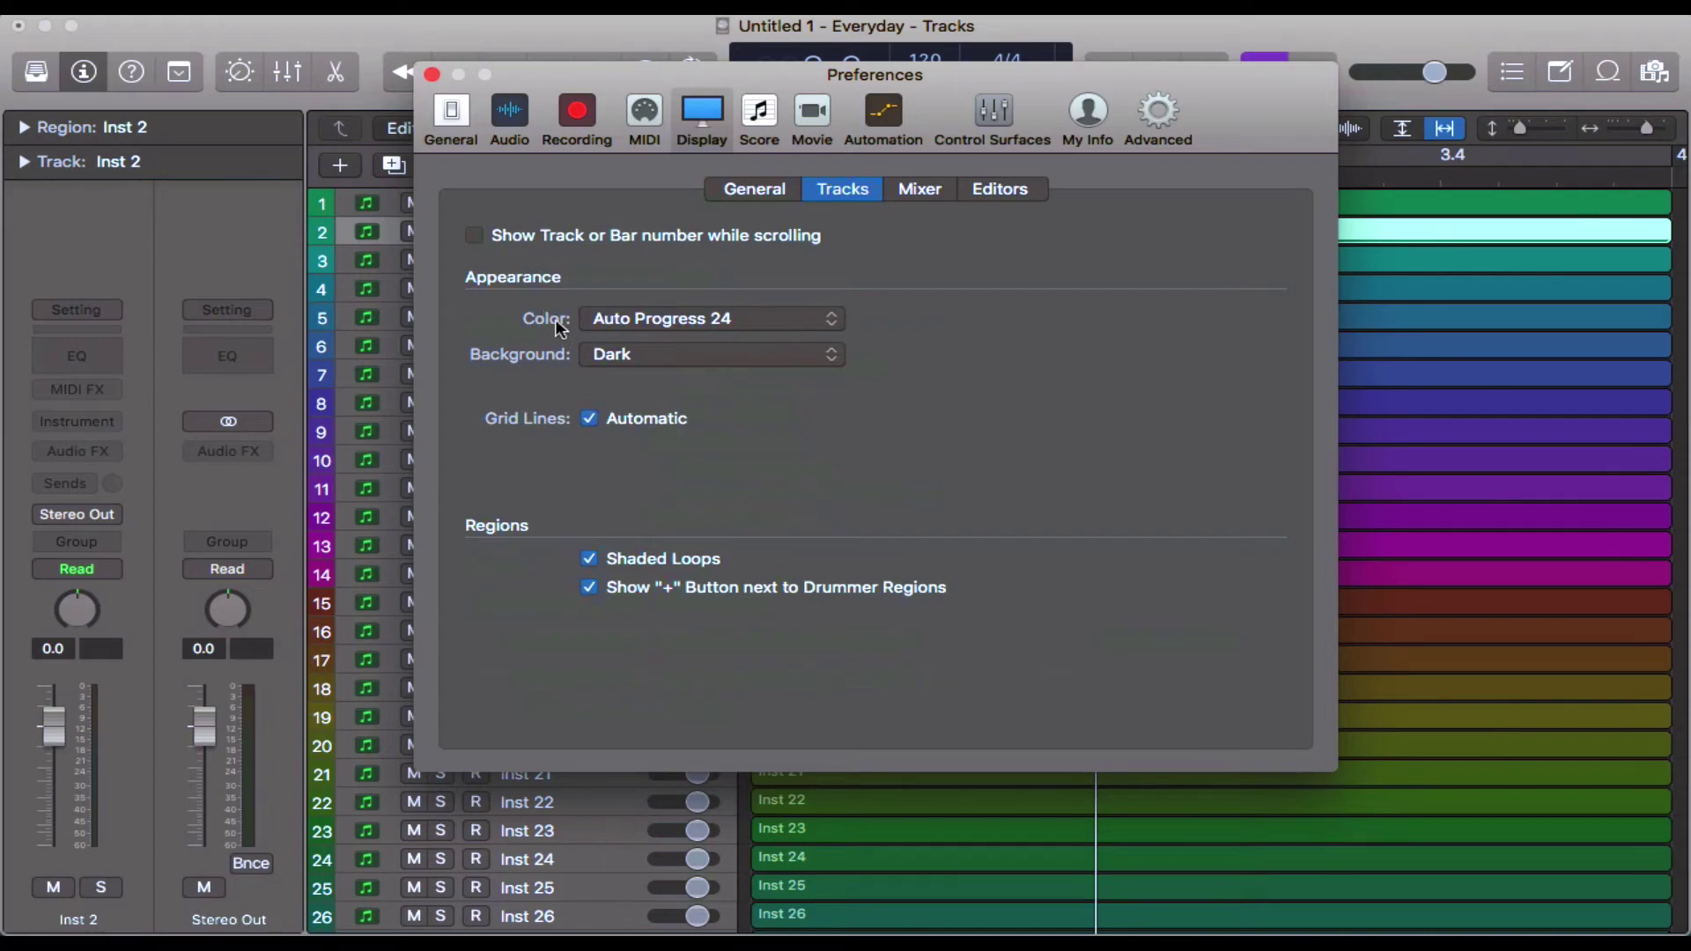
# Choose Auto Progress 24 as the track colour scheme and close Preferences
pyautogui.click(700, 318)
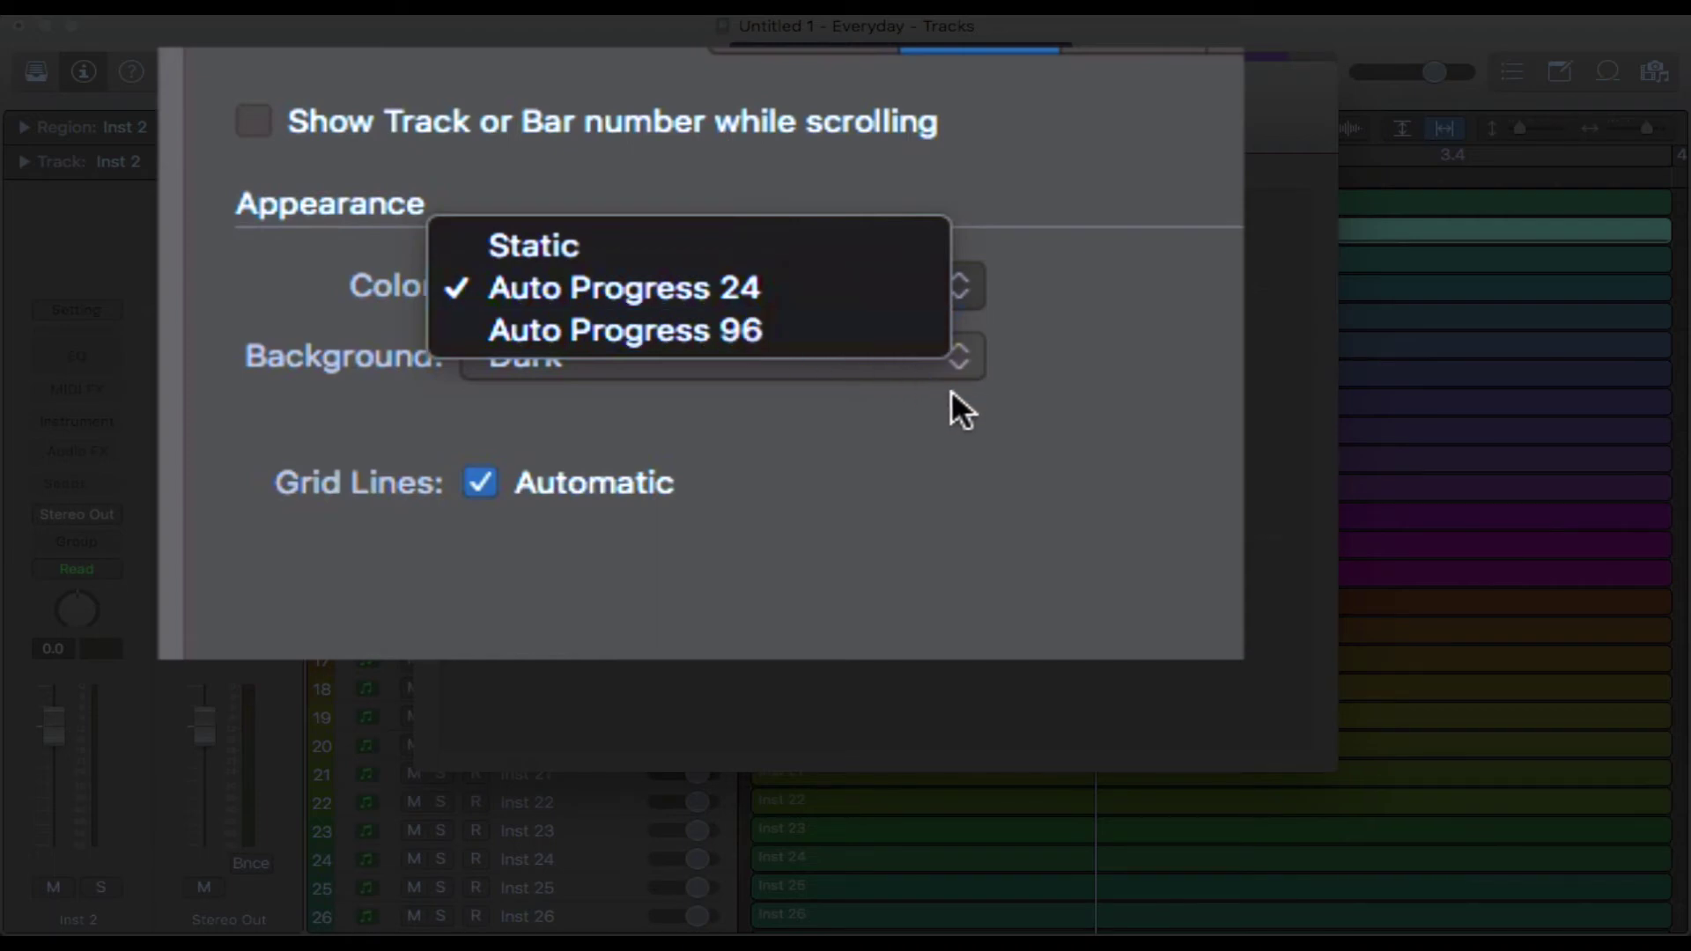
pyautogui.click(808, 282)
pyautogui.click(439, 64)
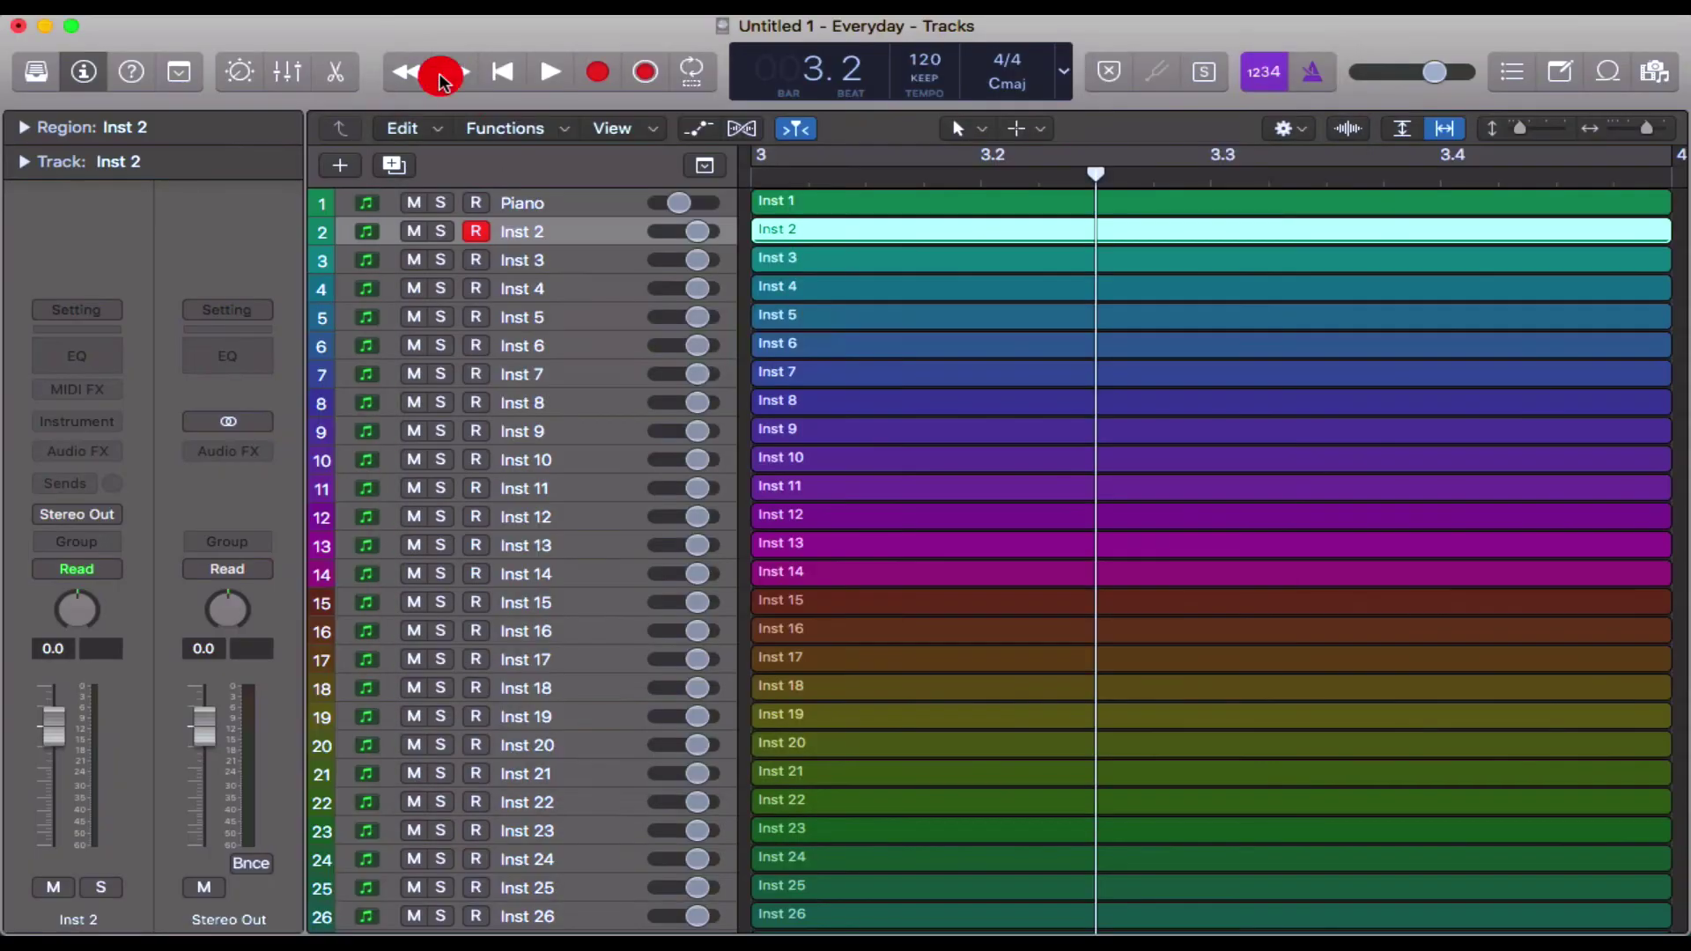
# Select all tracks from Piano to Inst 96, and delete their regions and the tracks
pyautogui.click(599, 204)
pyautogui.scroll(-20, 1106, 464)
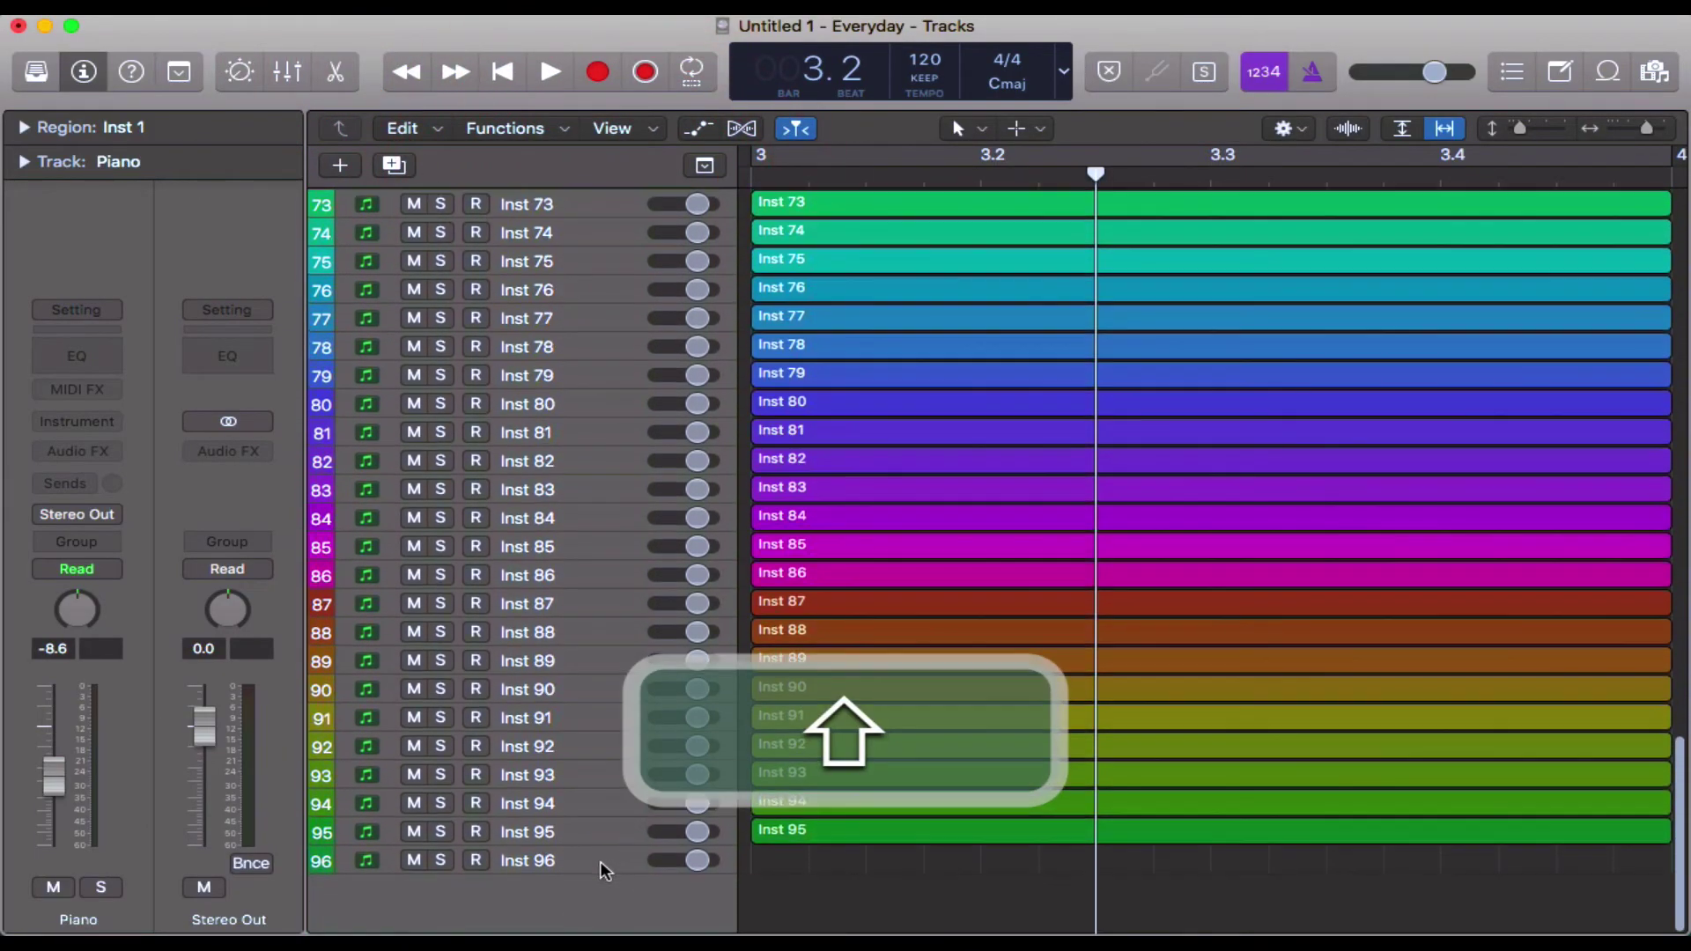
pyautogui.keyDown('shift'); pyautogui.click(595, 861); pyautogui.keyUp('shift')
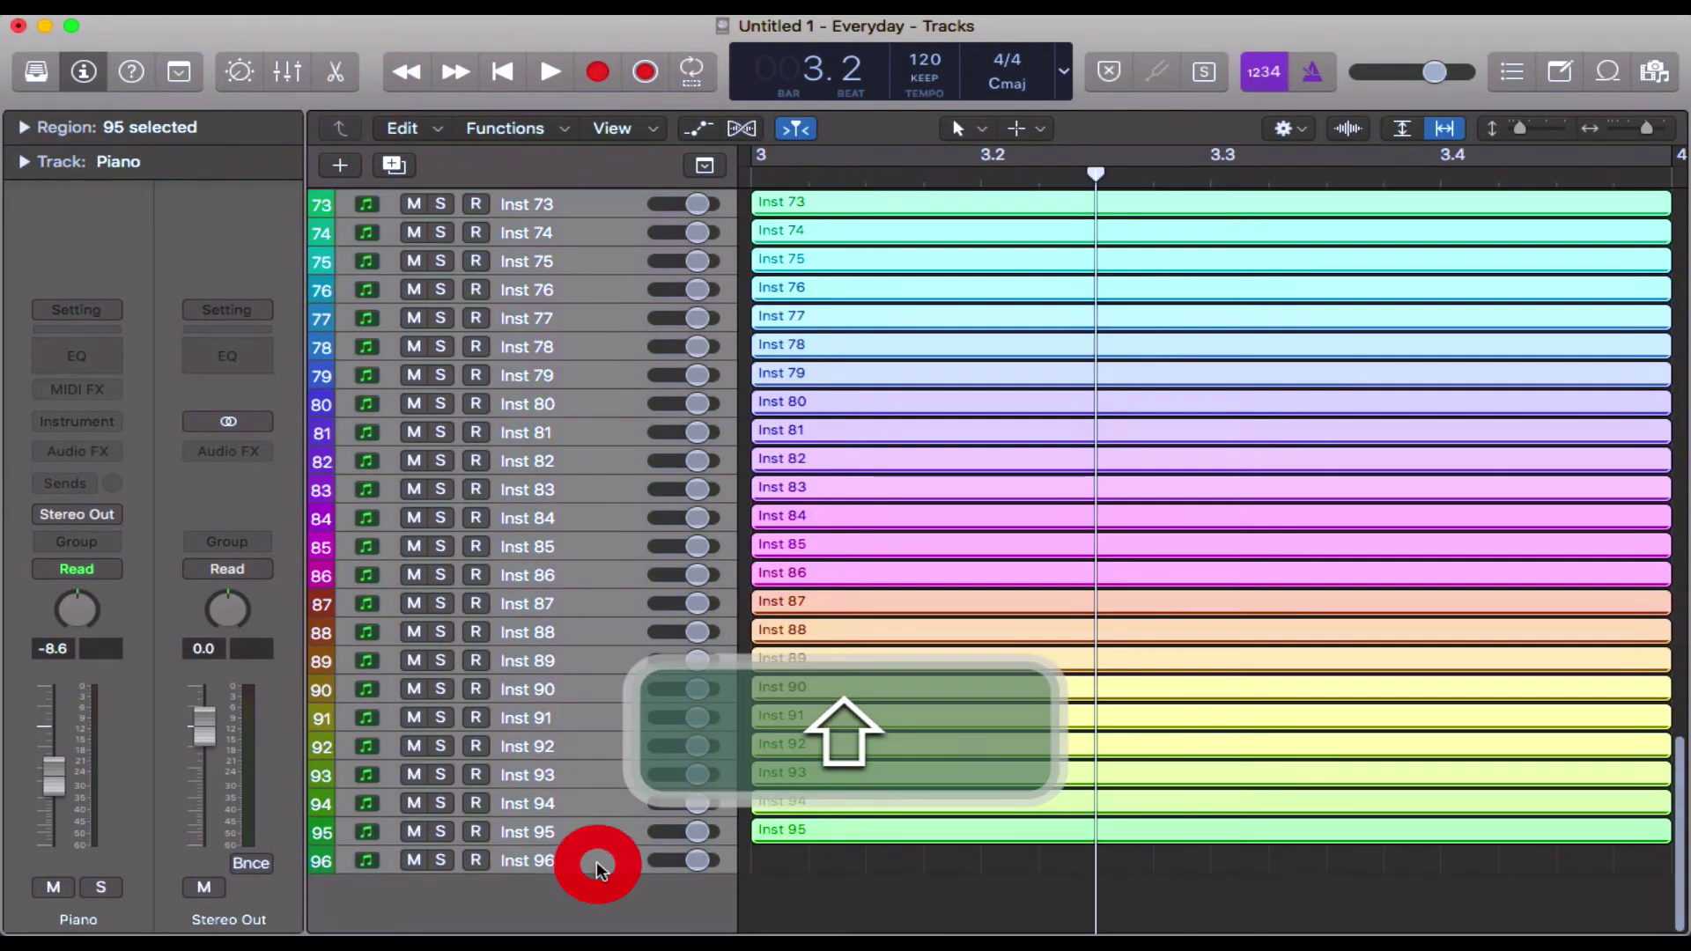
pyautogui.hotkey('shift', 'BackSpace')
pyautogui.press('BackSpace')
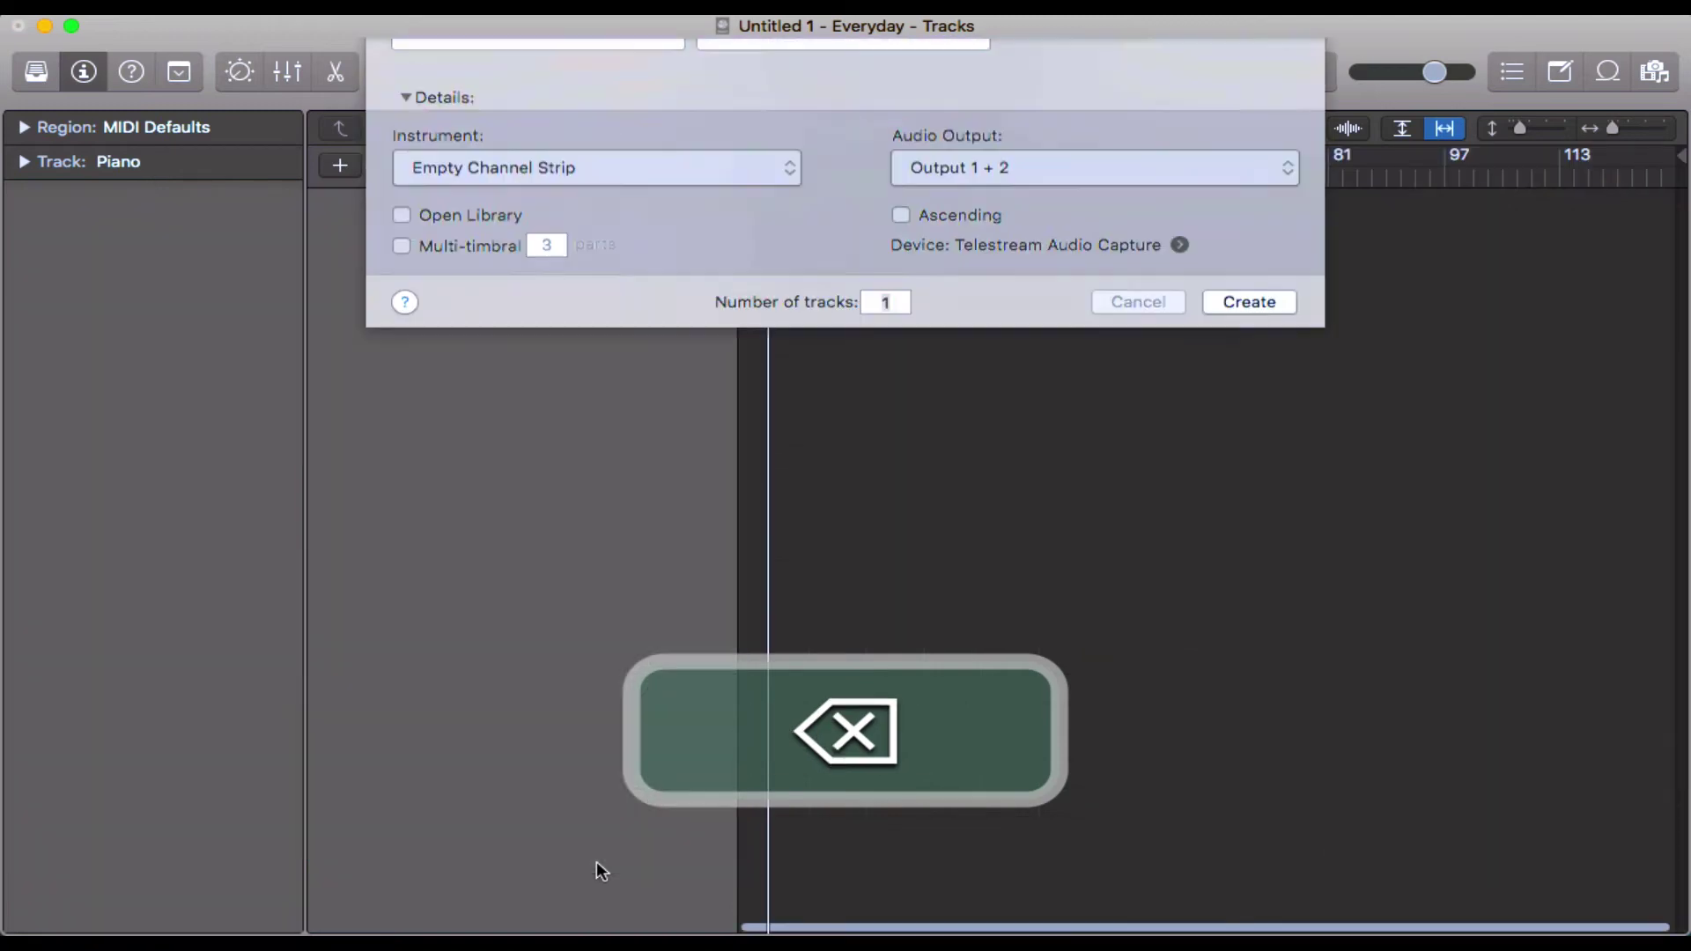
# Create 24 new software instrument tracks
pyautogui.click(905, 403)
pyautogui.press('BackSpace')
pyautogui.write('24')
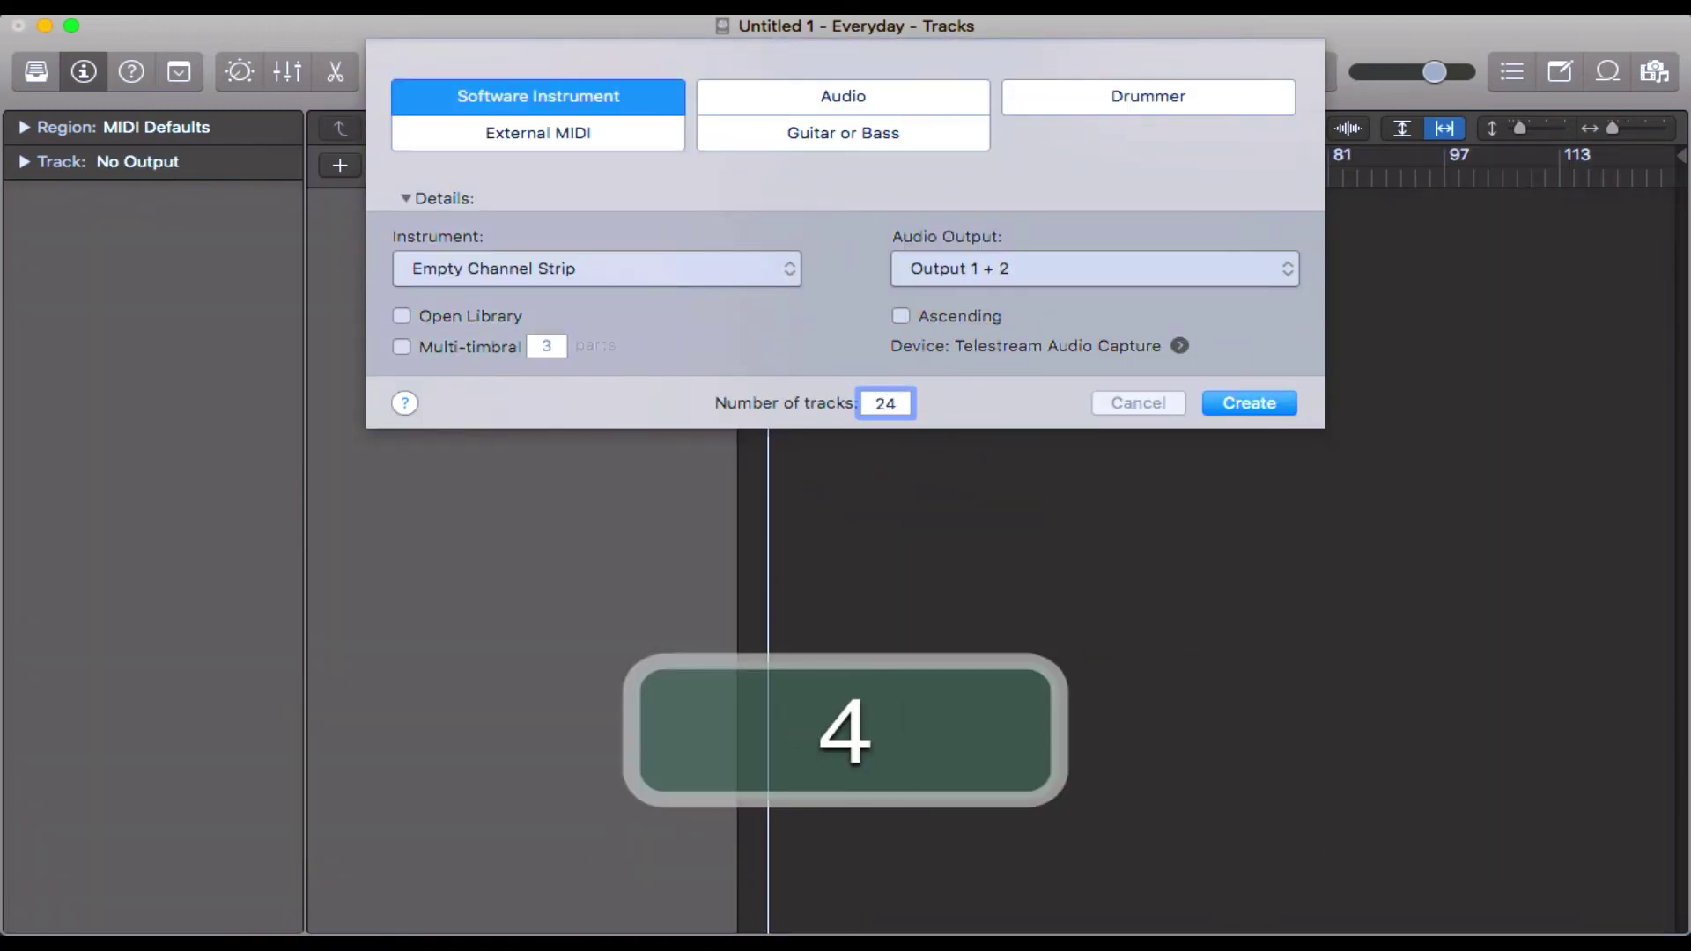
pyautogui.press('Return')
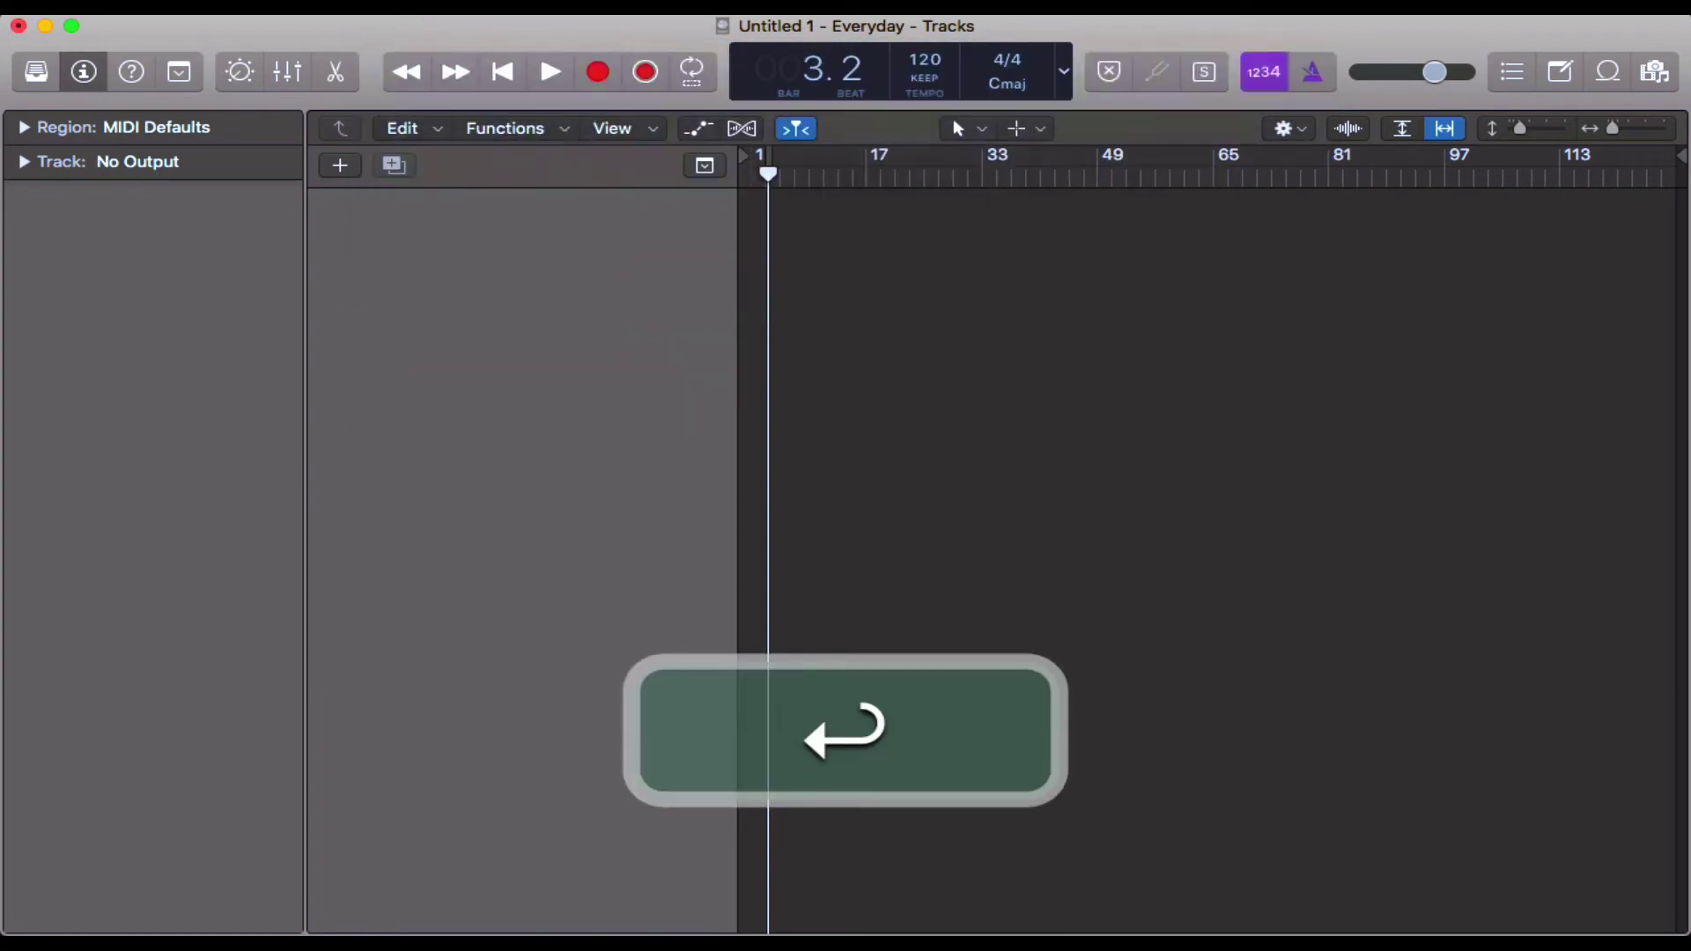
pyautogui.click(1075, 497)
pyautogui.click(933, 528)
pyautogui.click(542, 204)
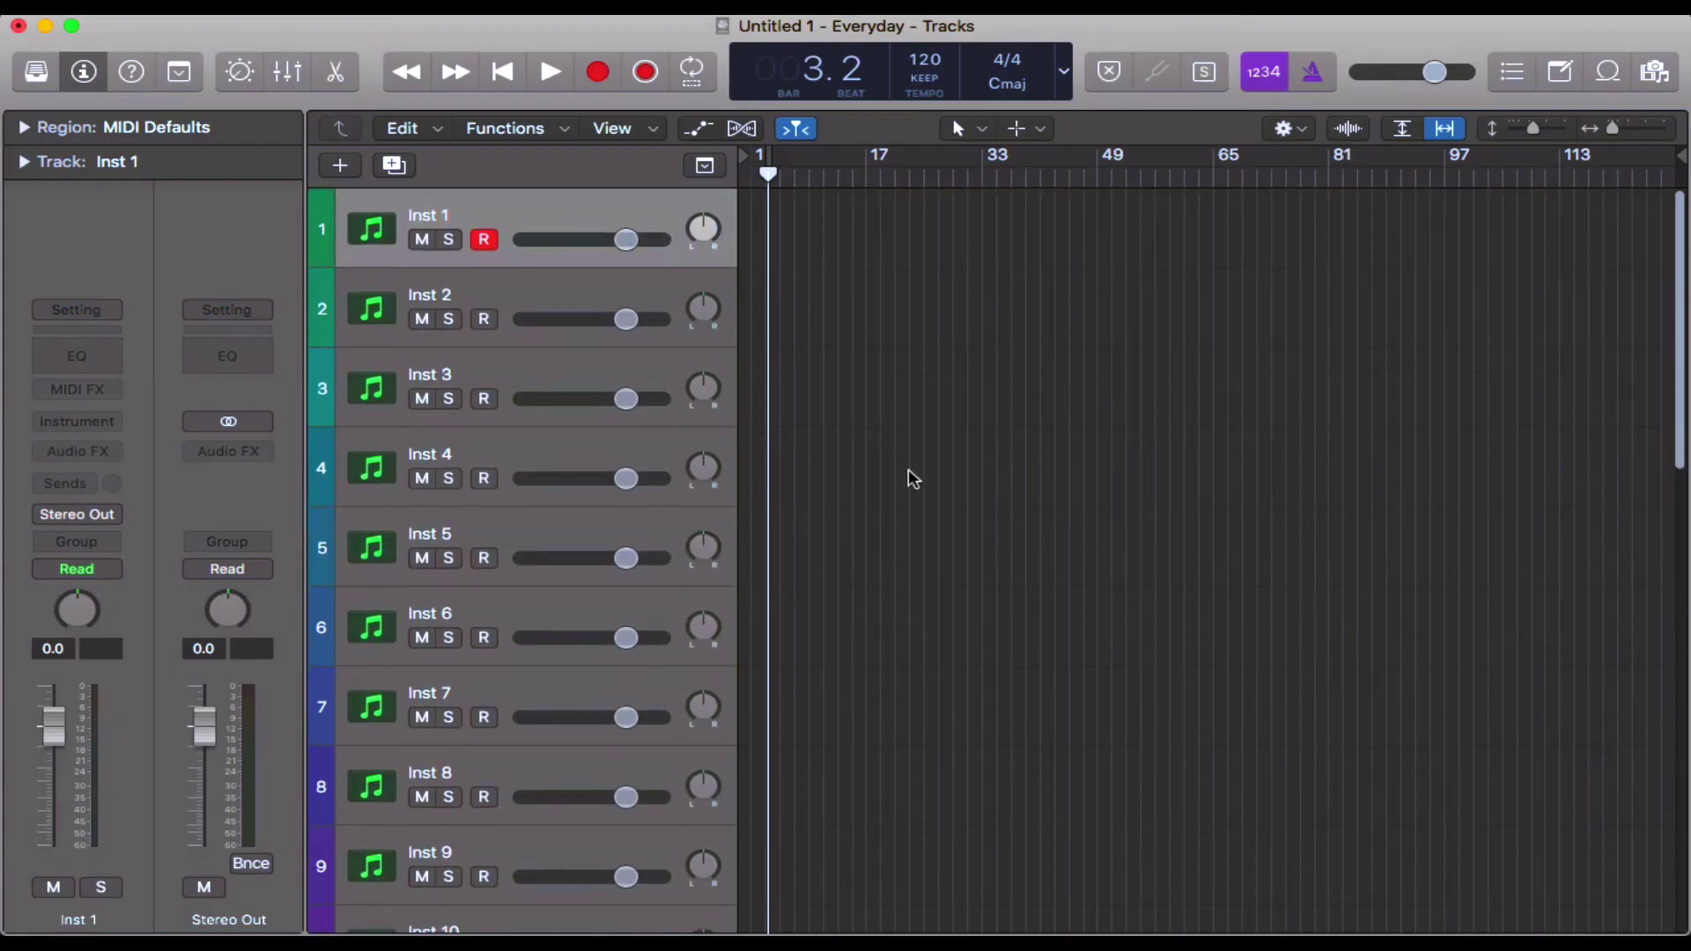
pyautogui.click(908, 468)
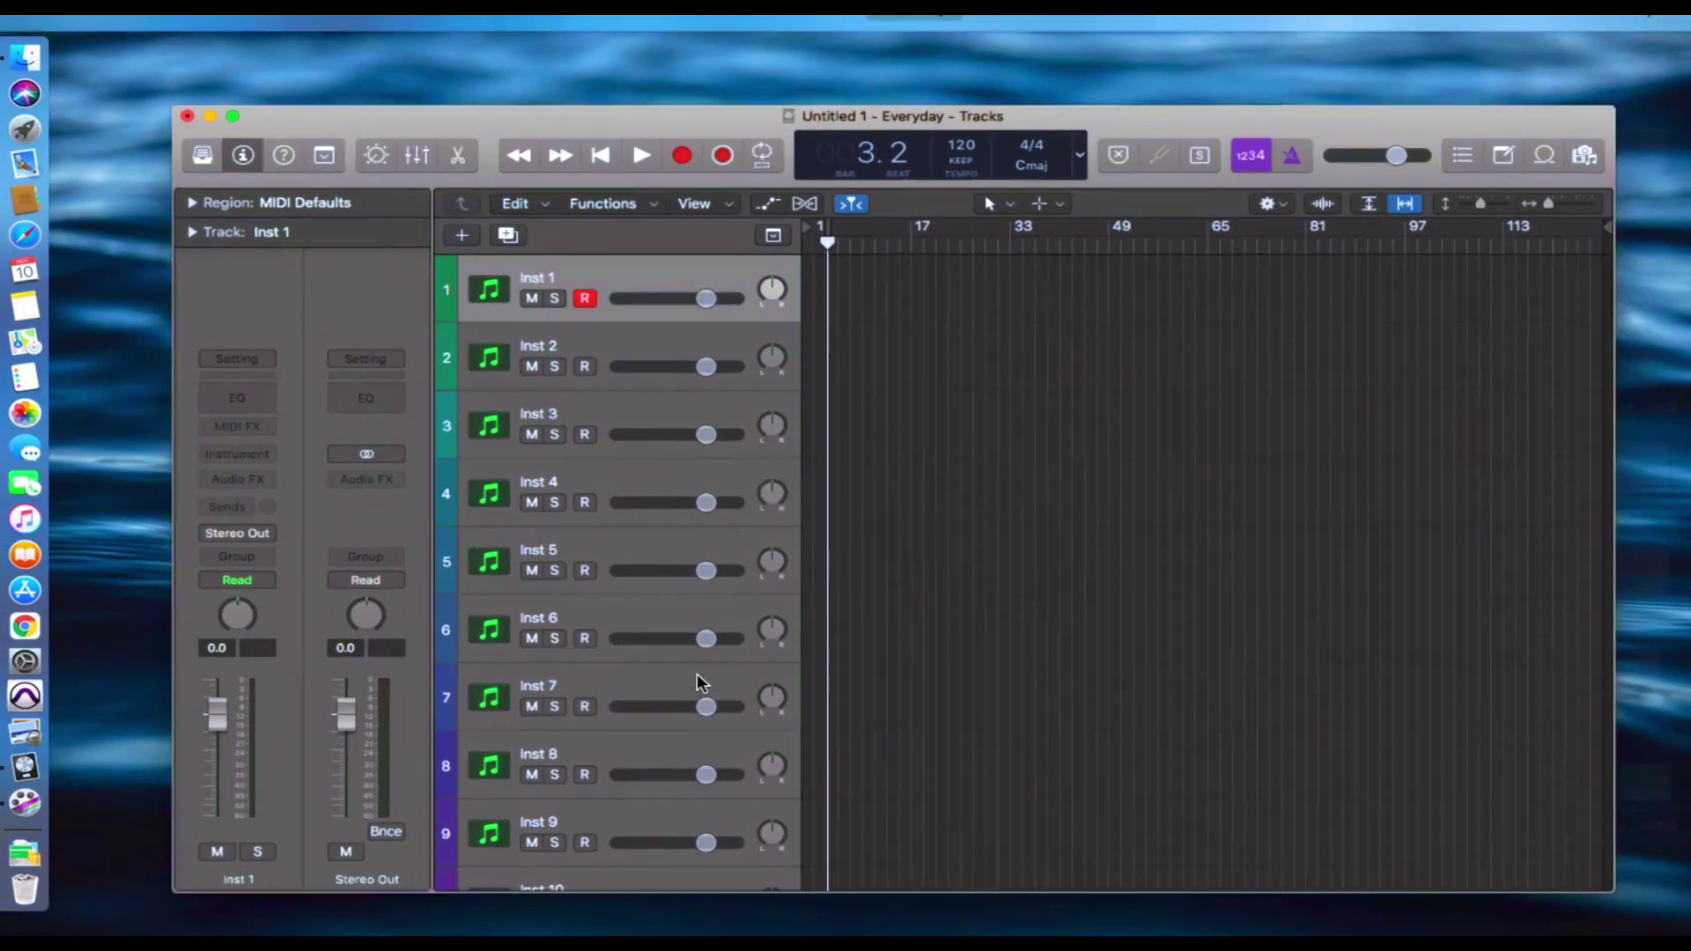
pyautogui.click(698, 676)
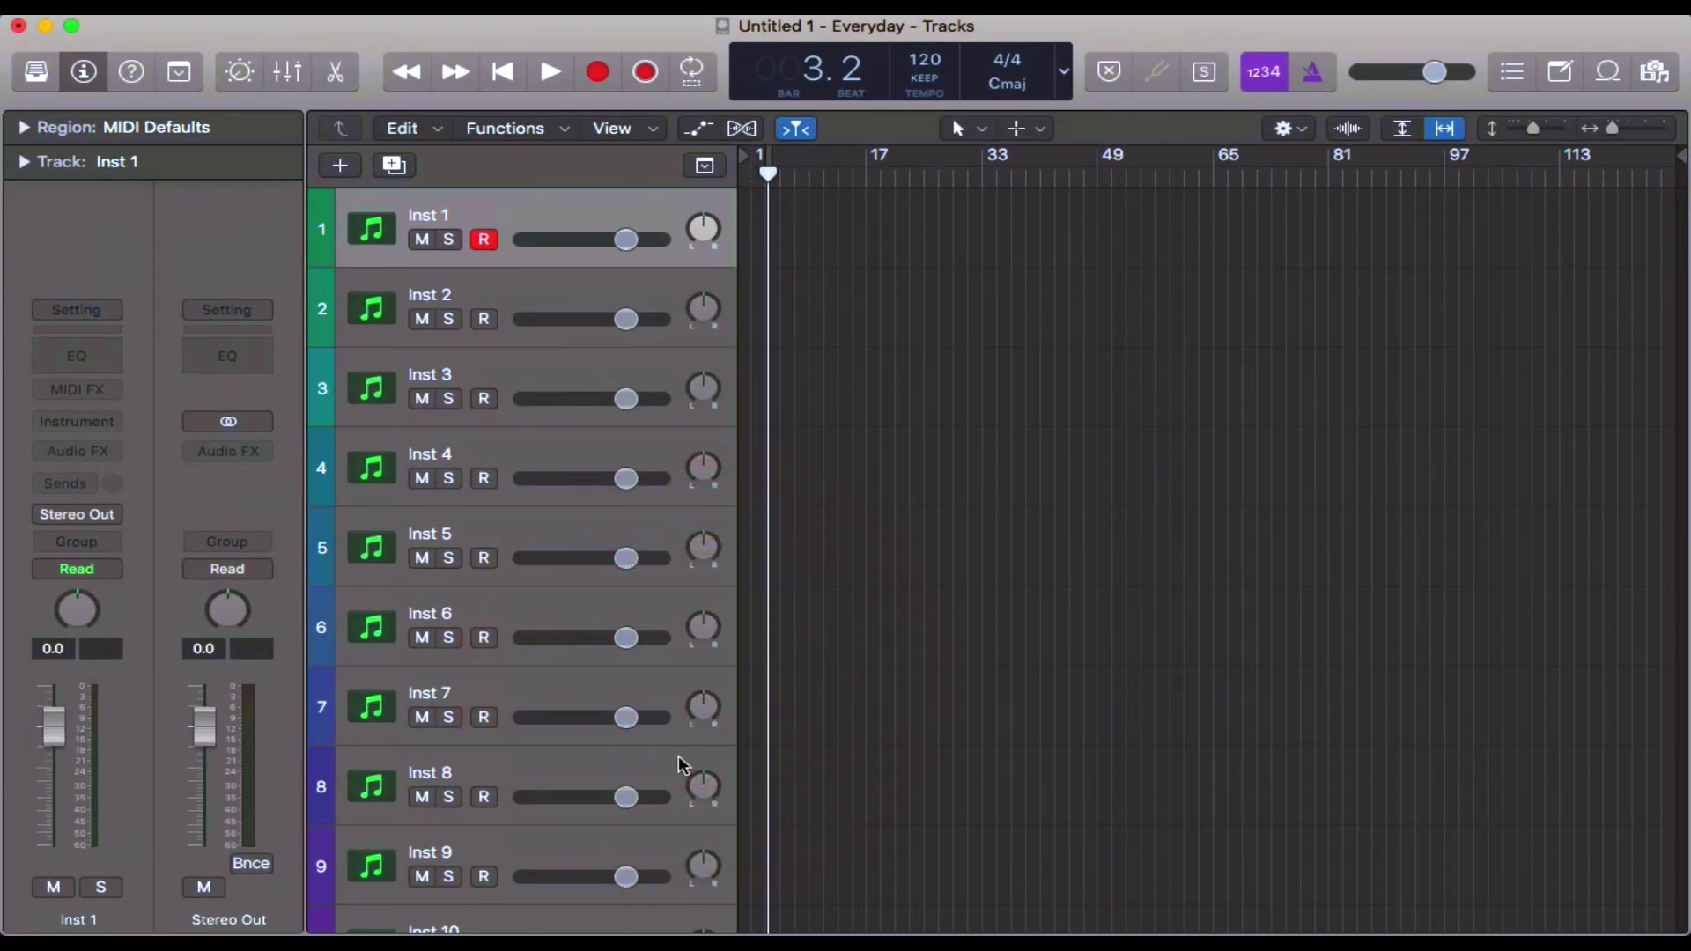
pyautogui.scroll(-10, 774, 660)
pyautogui.press('shift')
pyautogui.scroll(10, 599, 826)
pyautogui.scroll(-10, 491, 580)
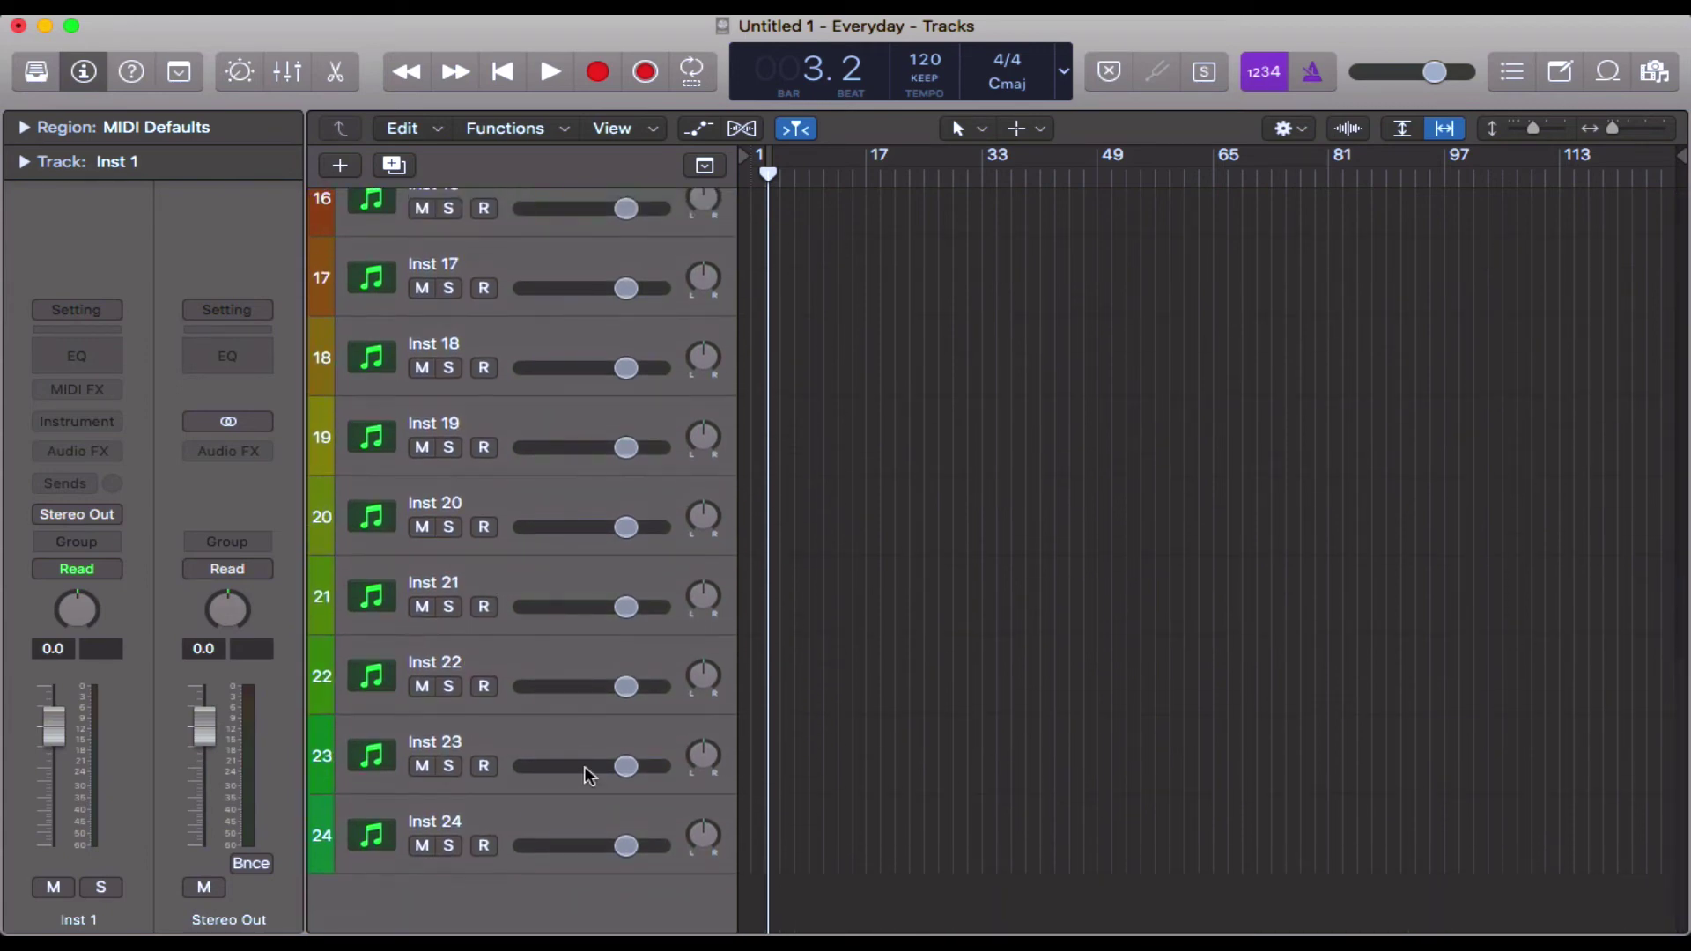
pyautogui.scroll(5, 589, 775)
pyautogui.moveTo(1533, 132); pyautogui.dragTo(1513, 130)
pyautogui.click(1134, 386)
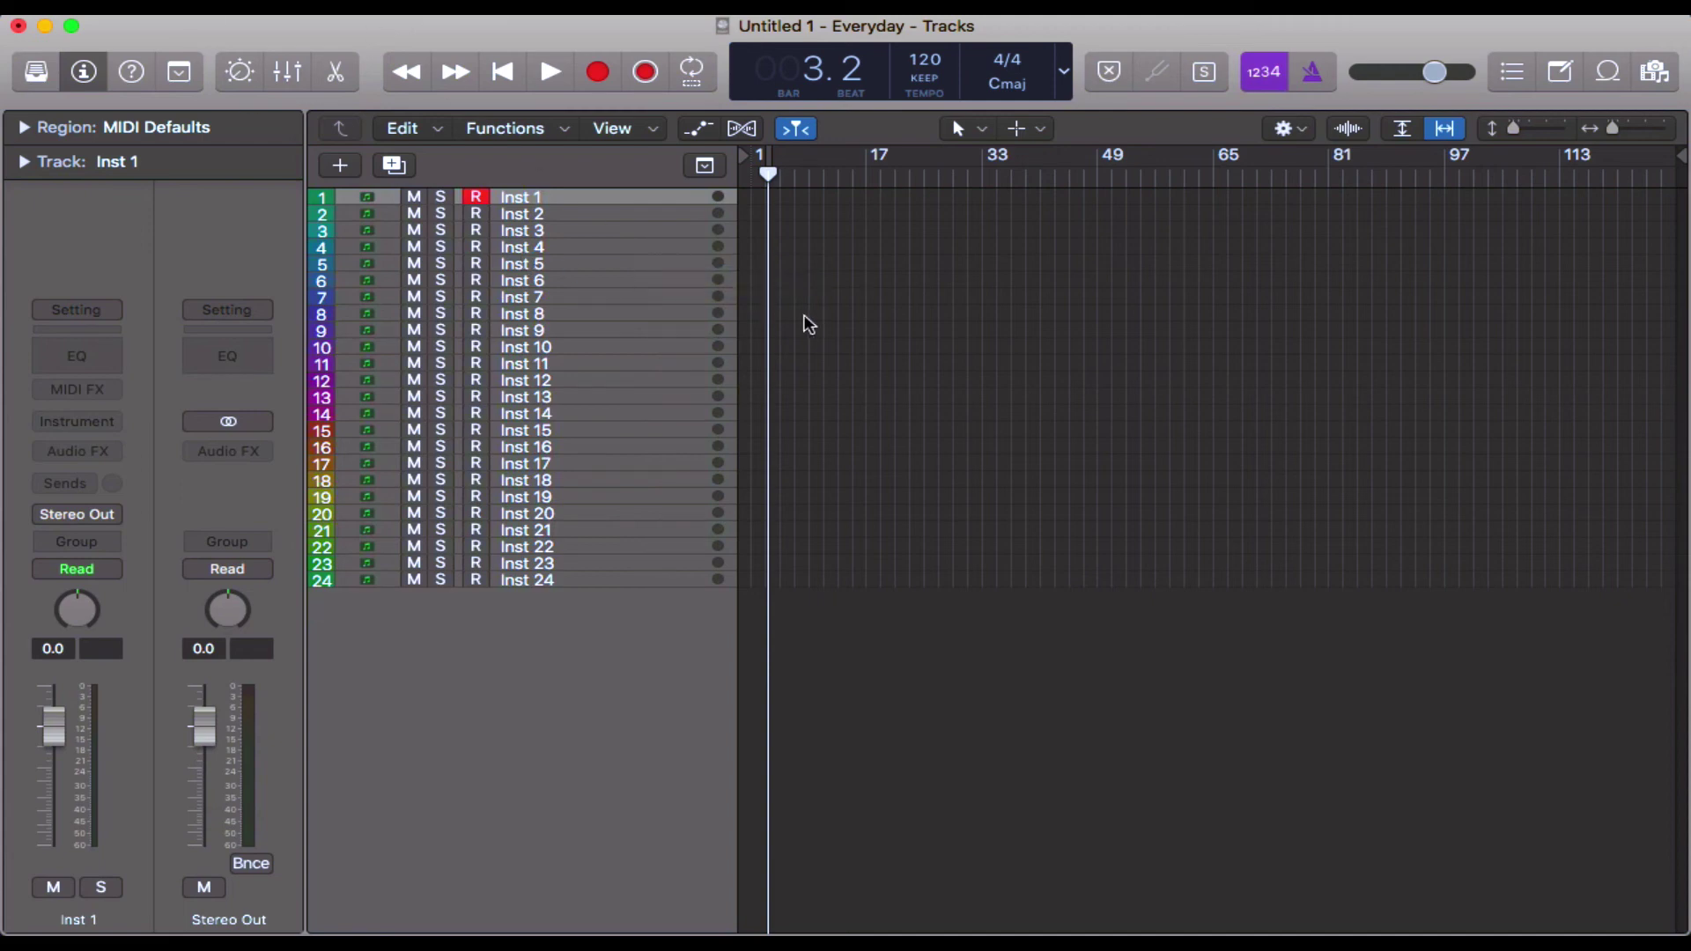
# Assign the magenta swatch as Inst 1's track colour, then close the Color palette
pyautogui.rightClick(592, 193)
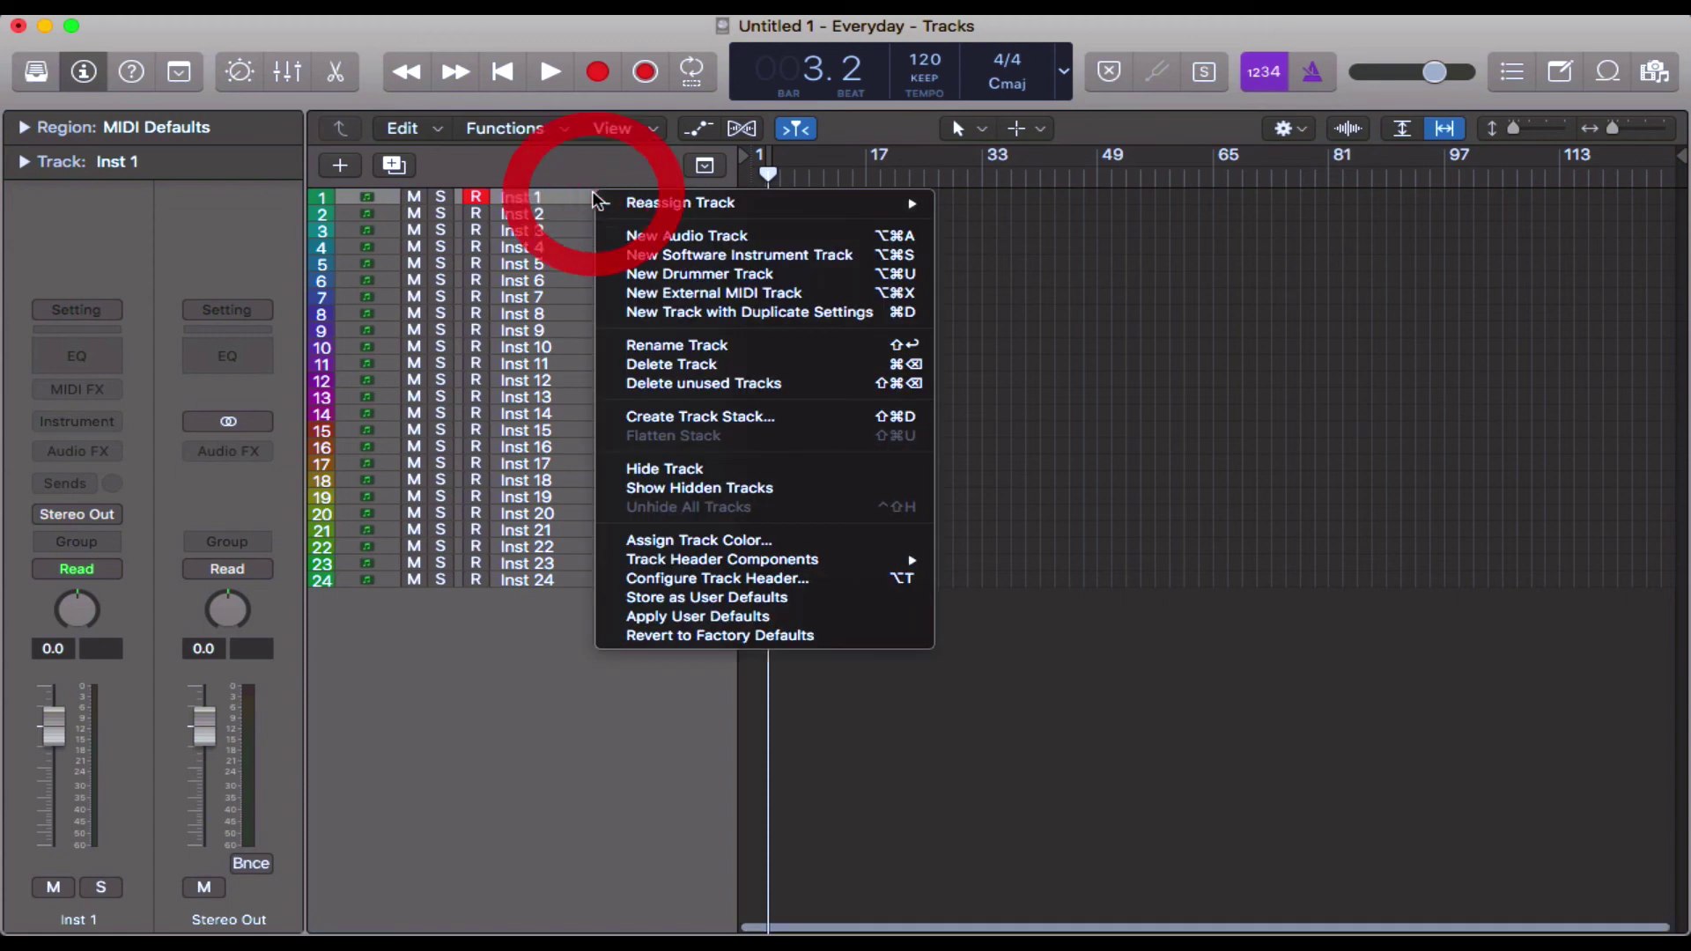
pyautogui.click(833, 540)
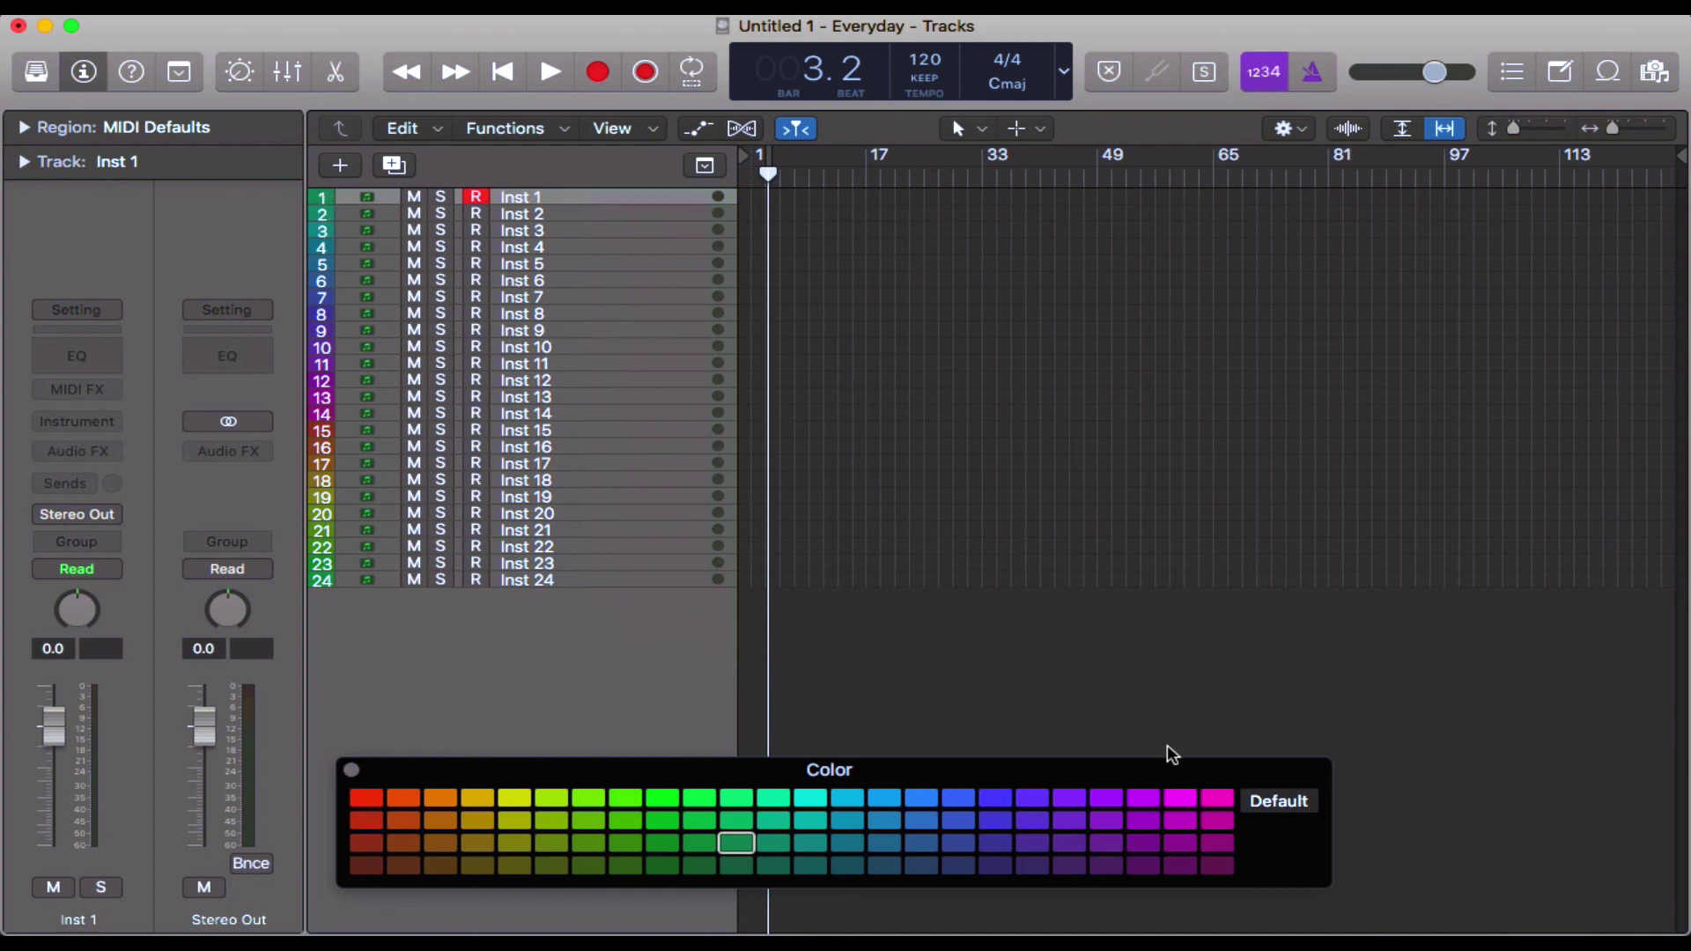
pyautogui.click(1217, 798)
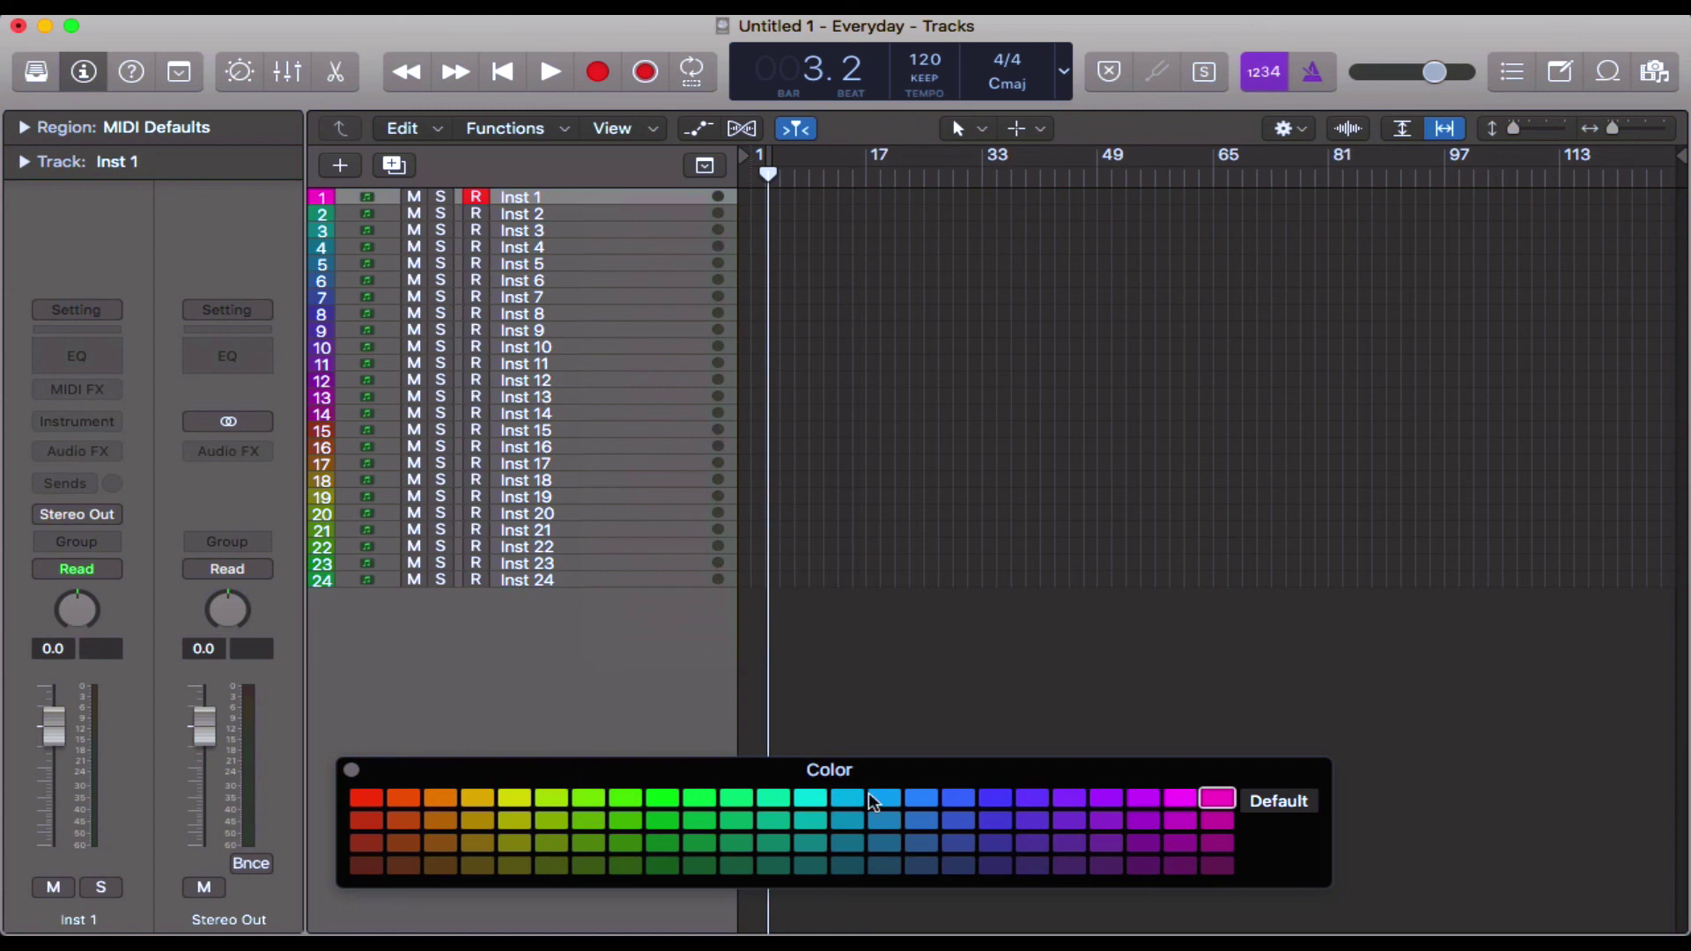
pyautogui.click(351, 769)
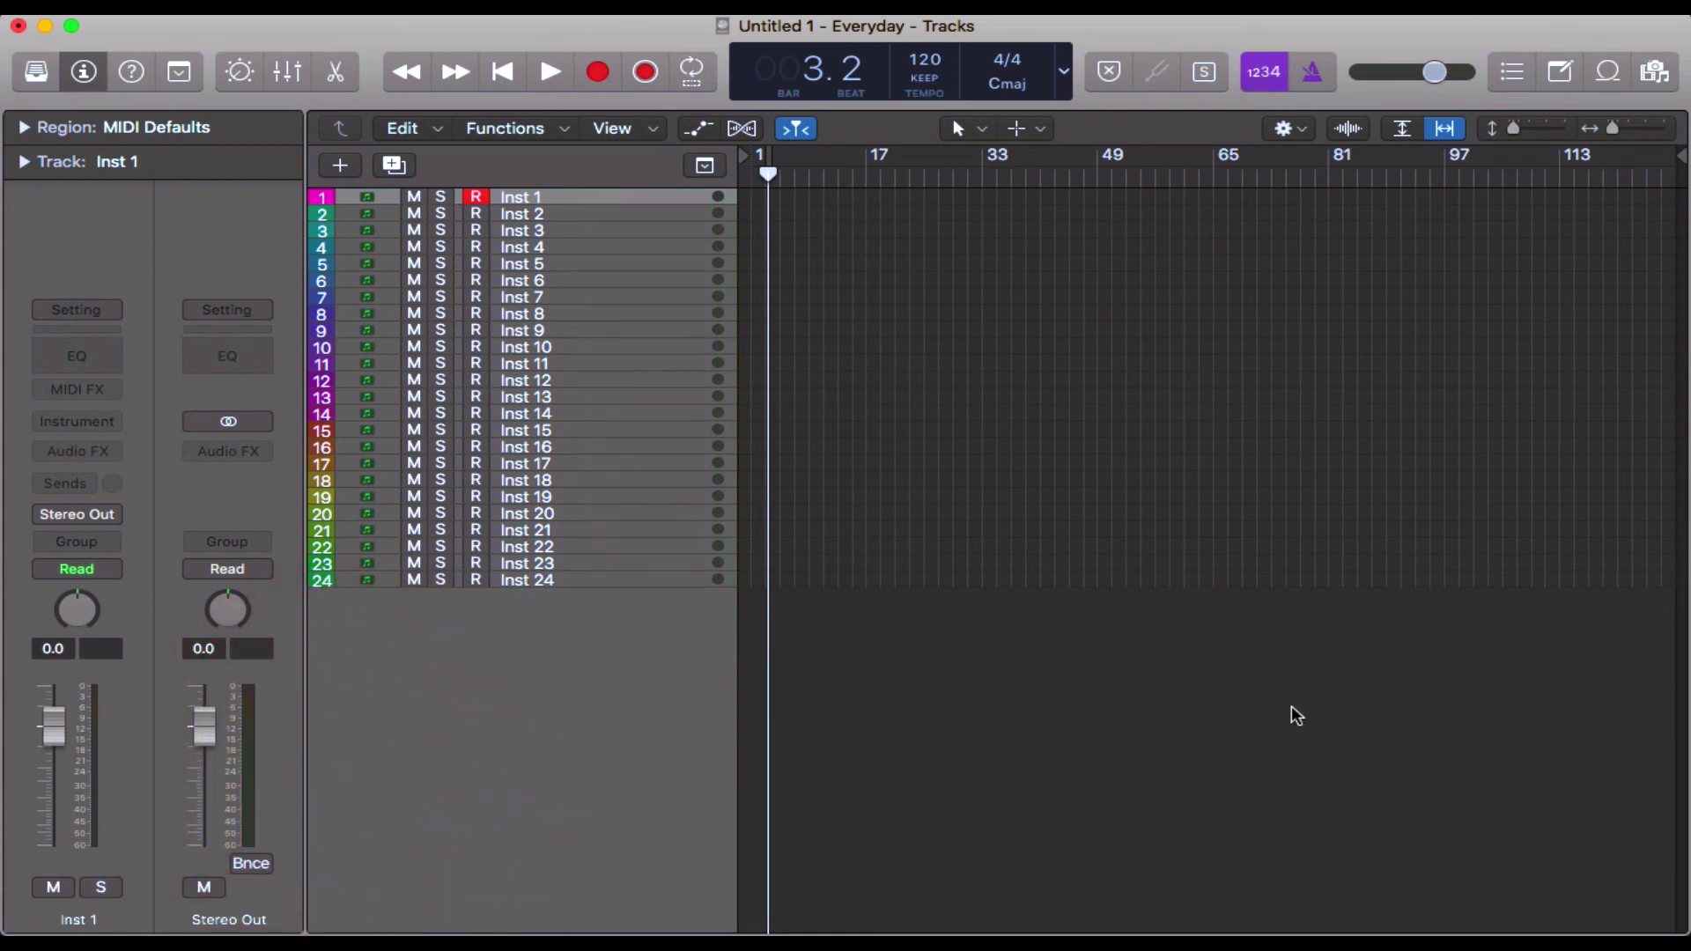